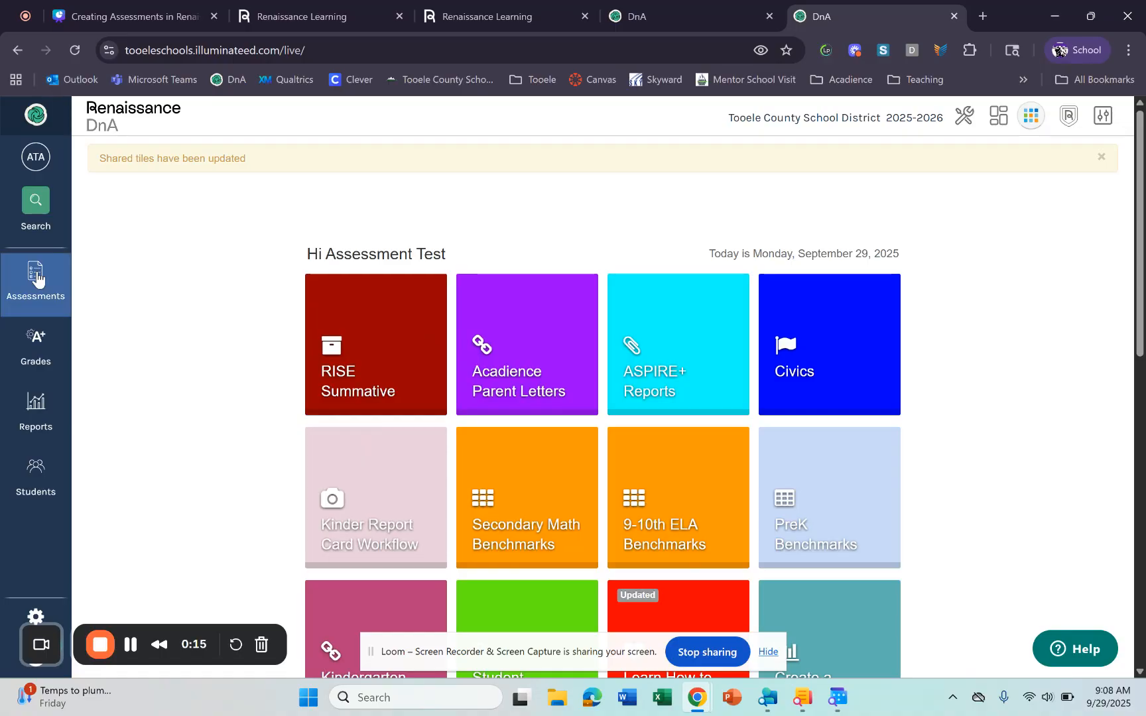
- Start a new assessment view via Assessments > Create Assessment View
click(37, 279)
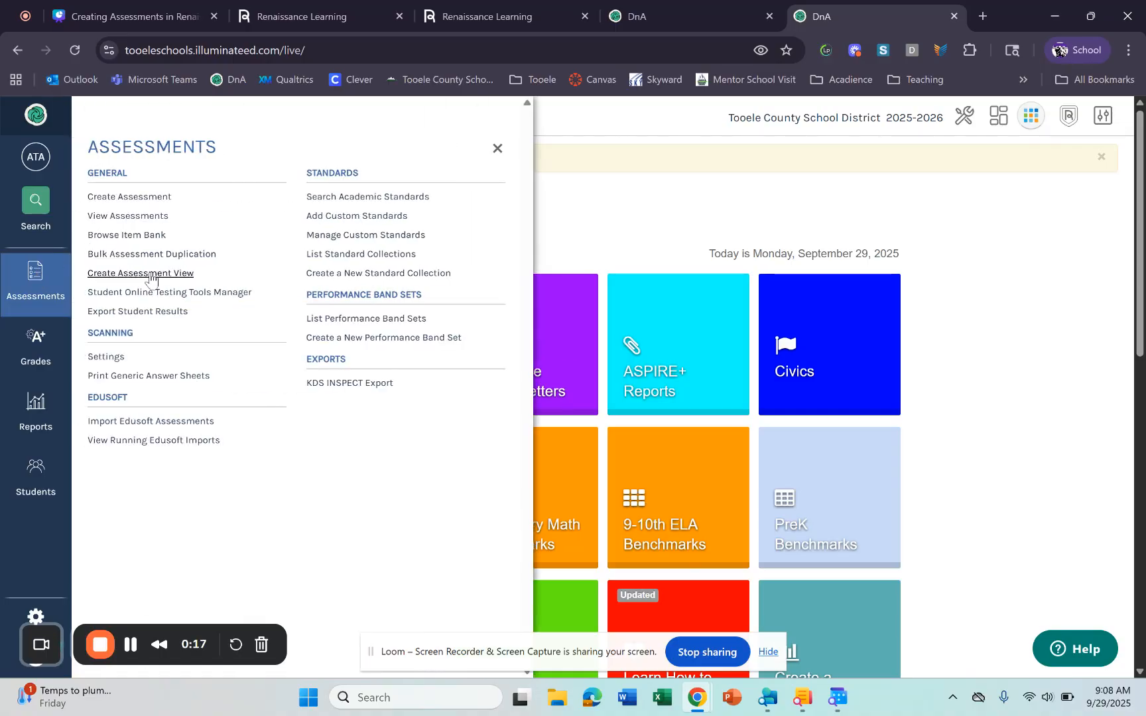
click(151, 275)
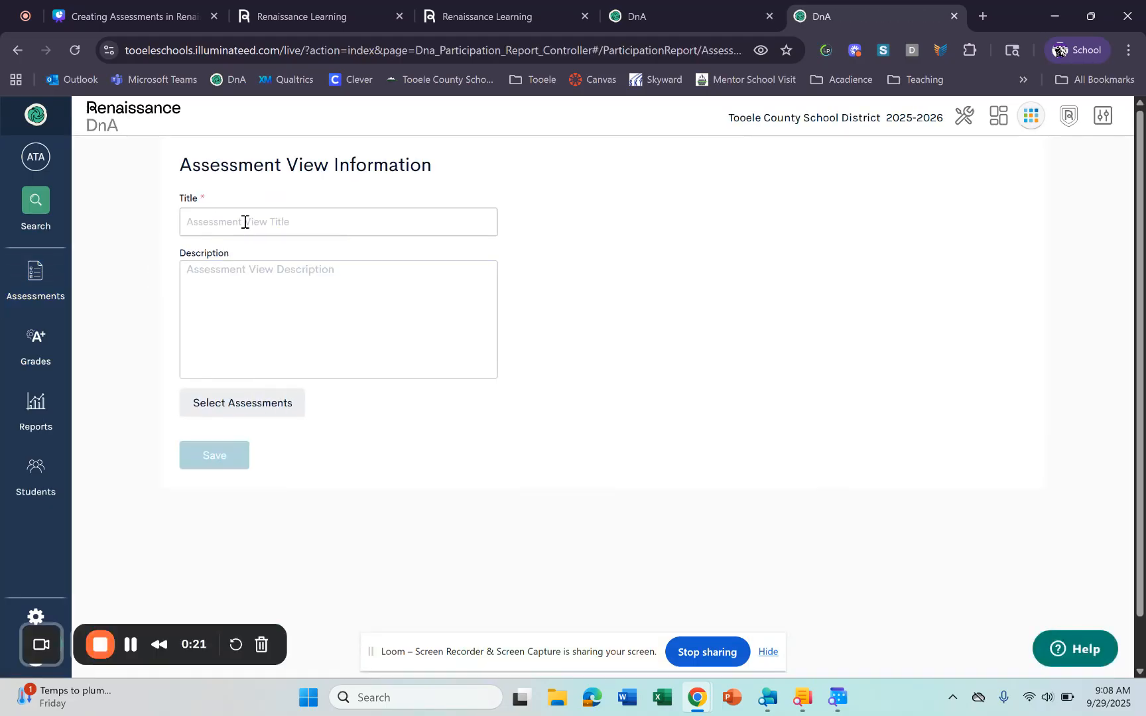
- Title the view 'GJH Grade 7 Math' and describe it as 'CFA's and Unit Tests'
click(245, 223)
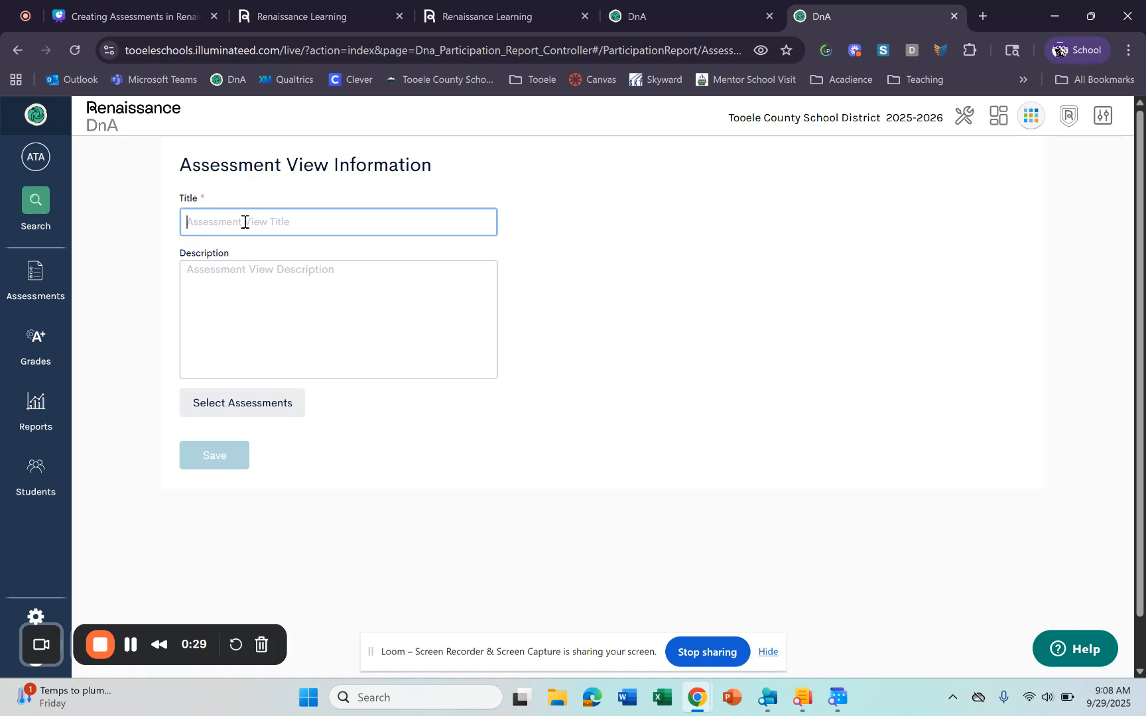
text(GJ)
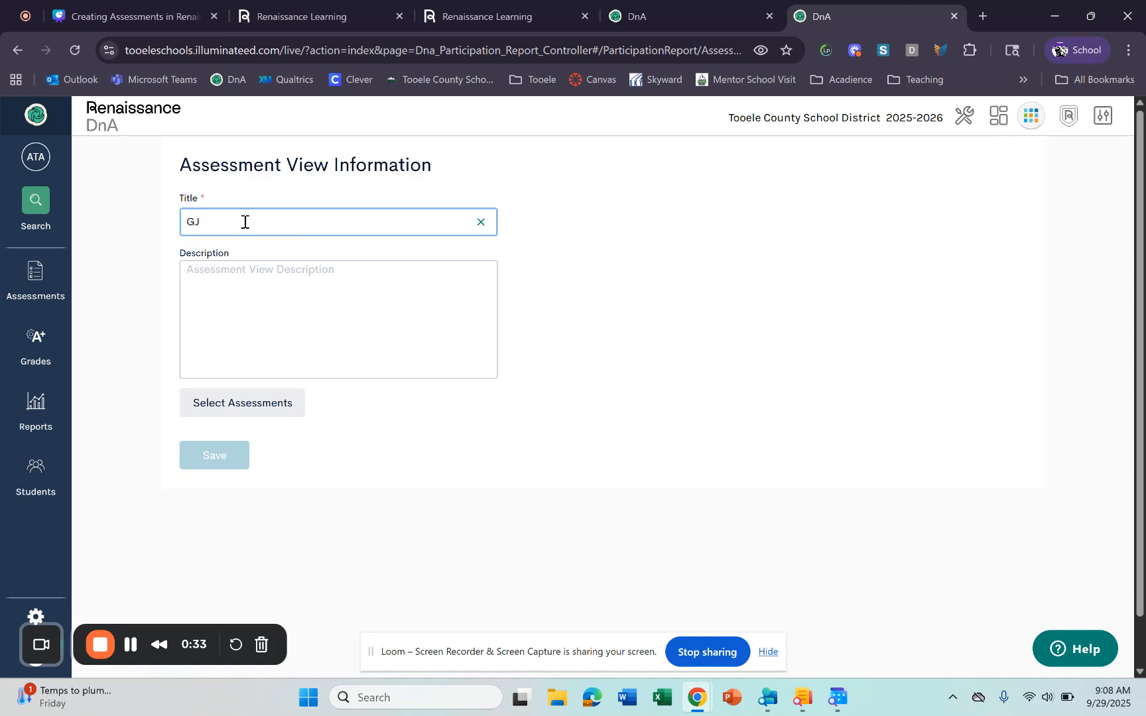
text(H Grade 7 Math)
click(287, 311)
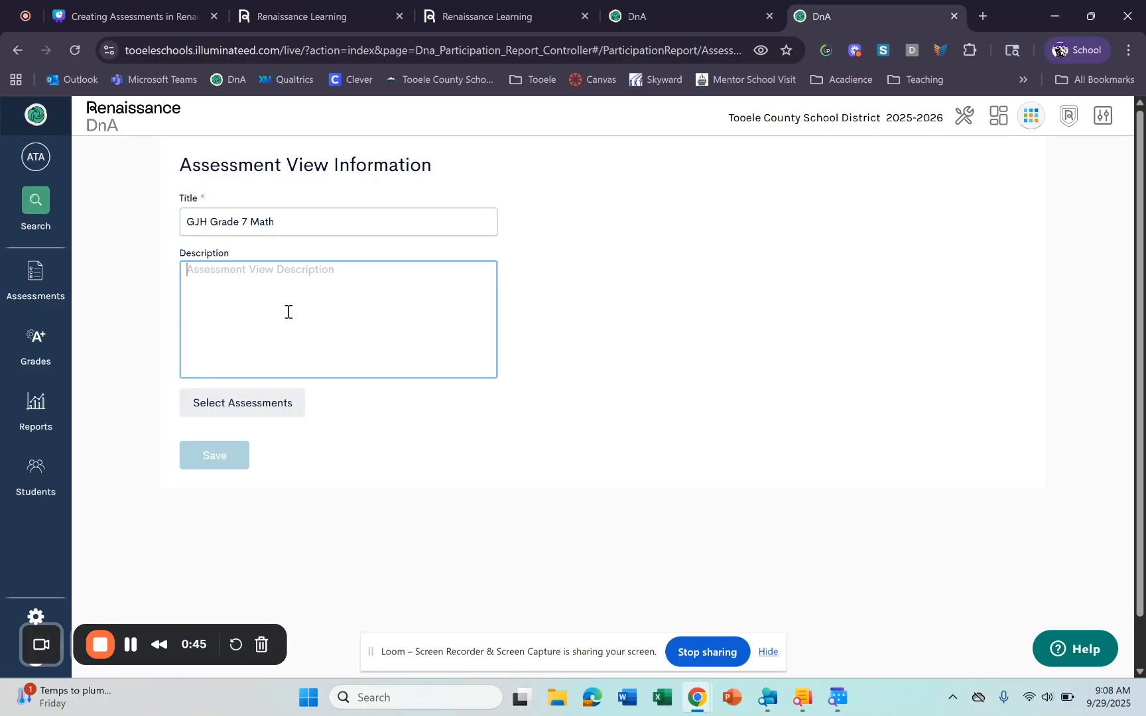
text(CFA's and Un)
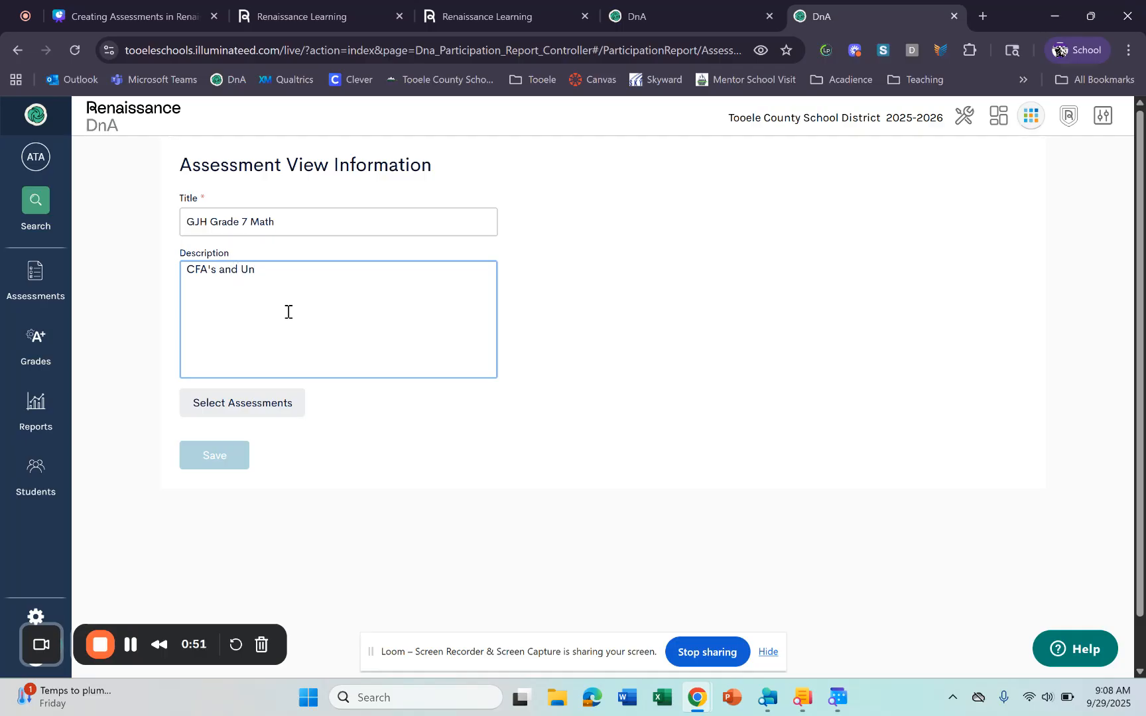
text(it Tests)
click(249, 401)
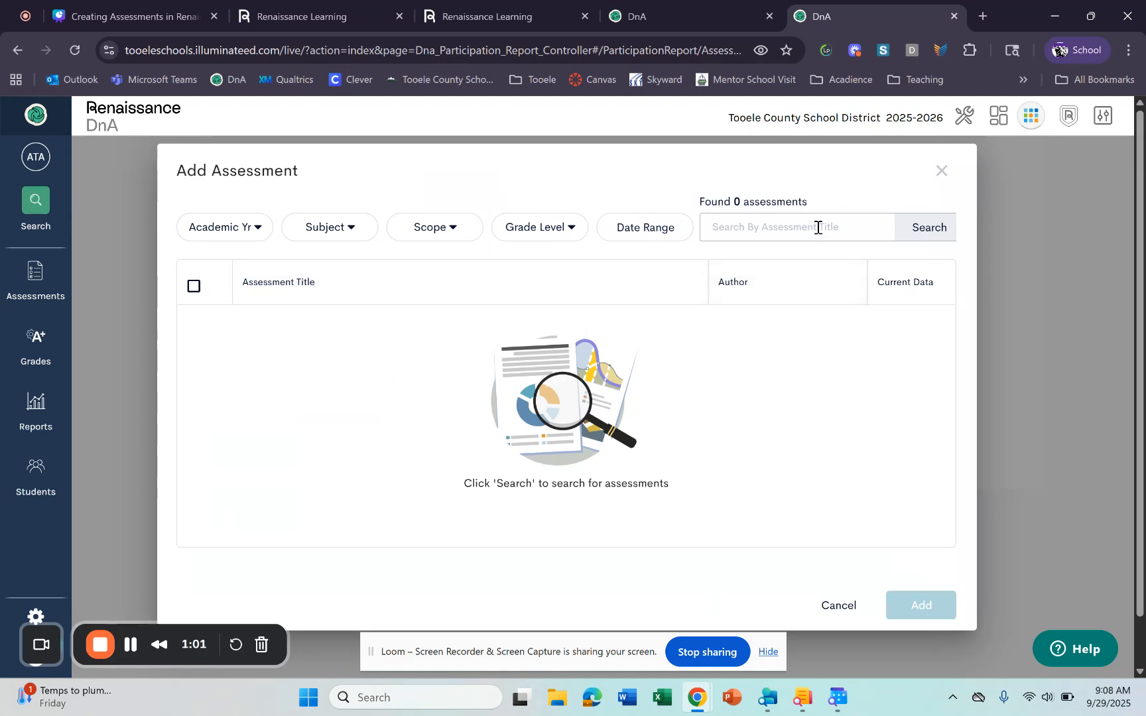
click(257, 230)
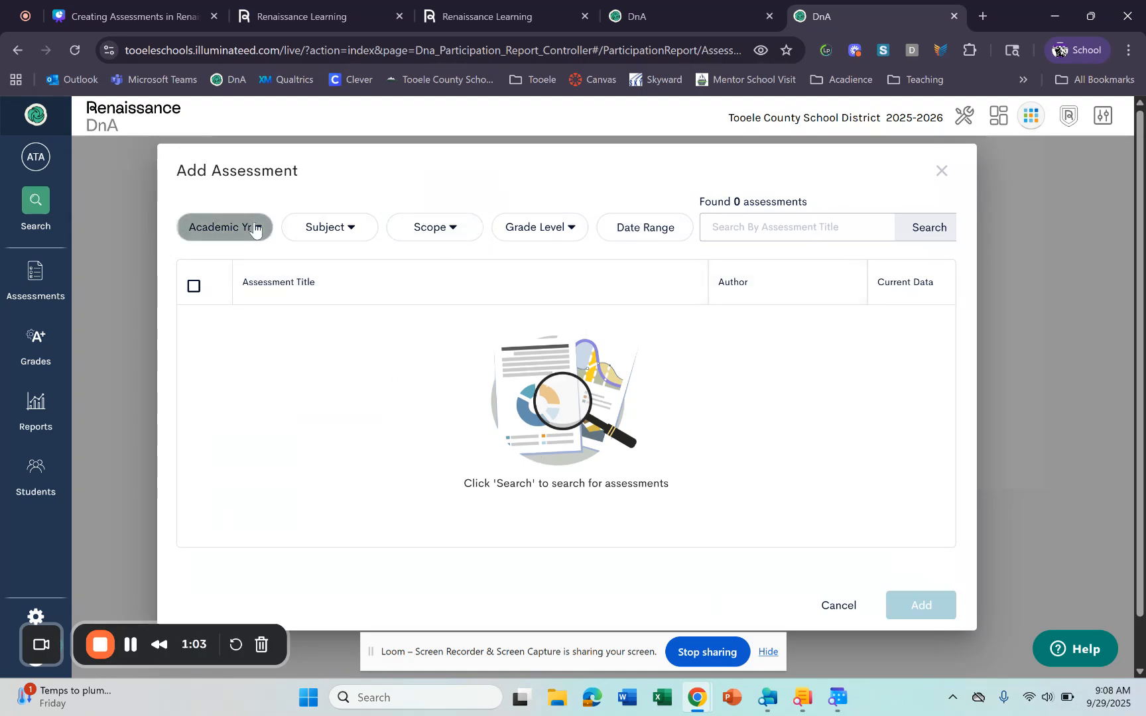
click(203, 310)
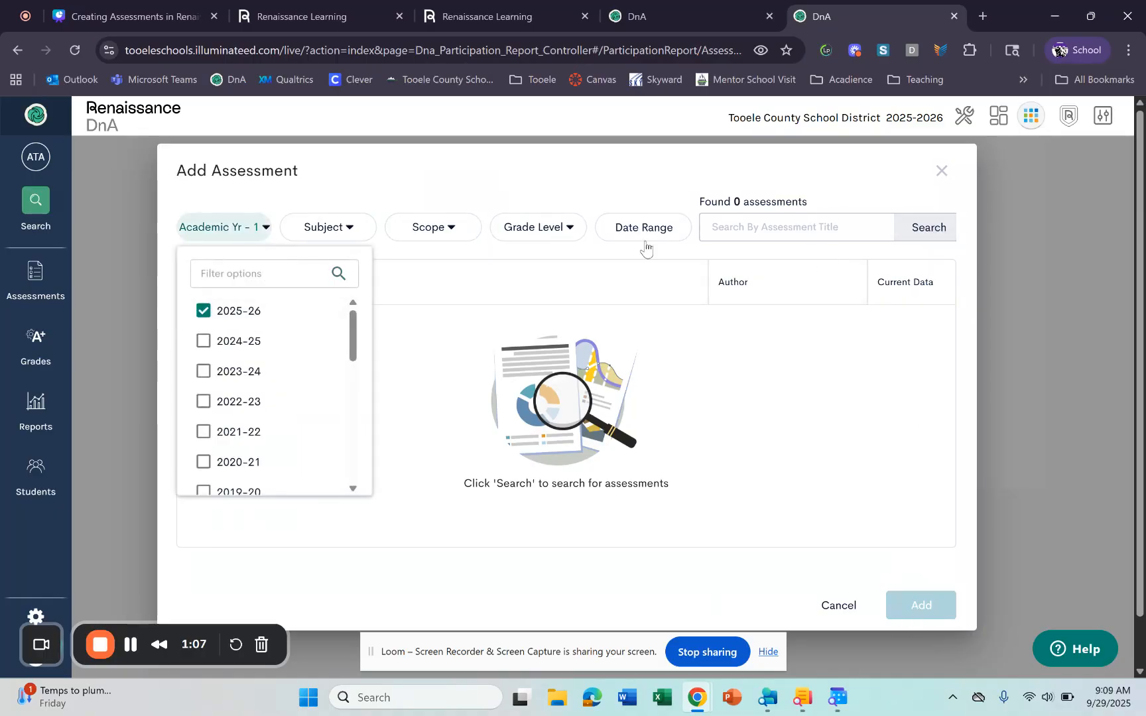
click(352, 229)
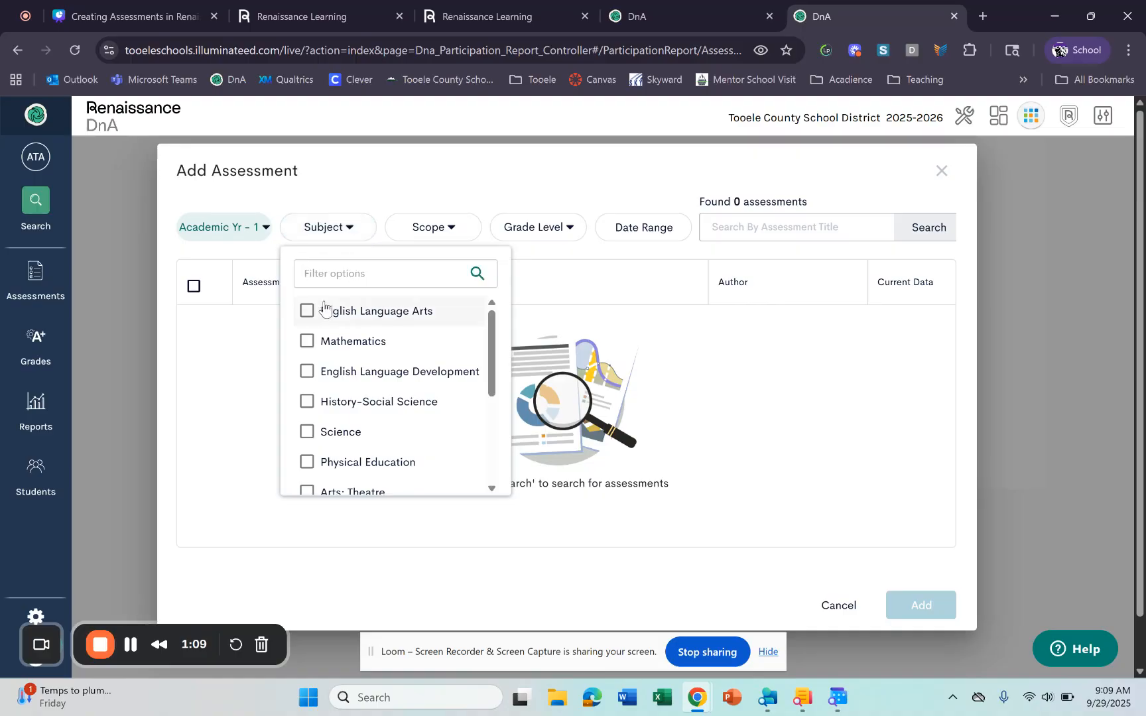
click(311, 341)
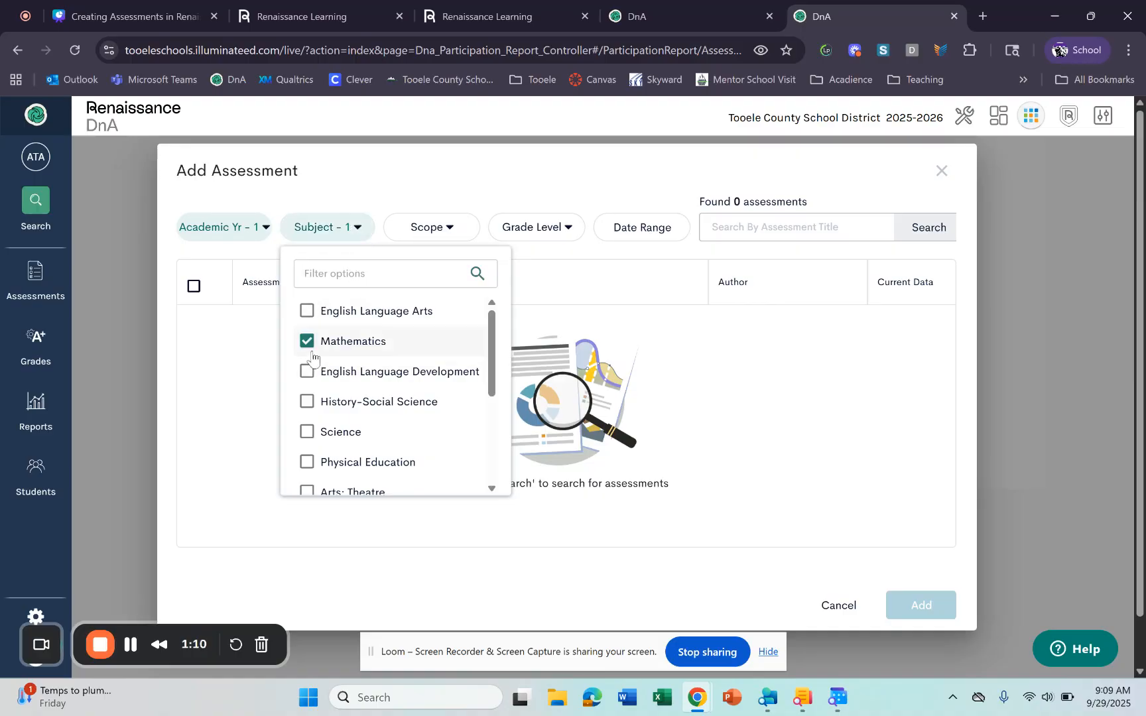
click(545, 236)
scroll(530, 428, down, 3)
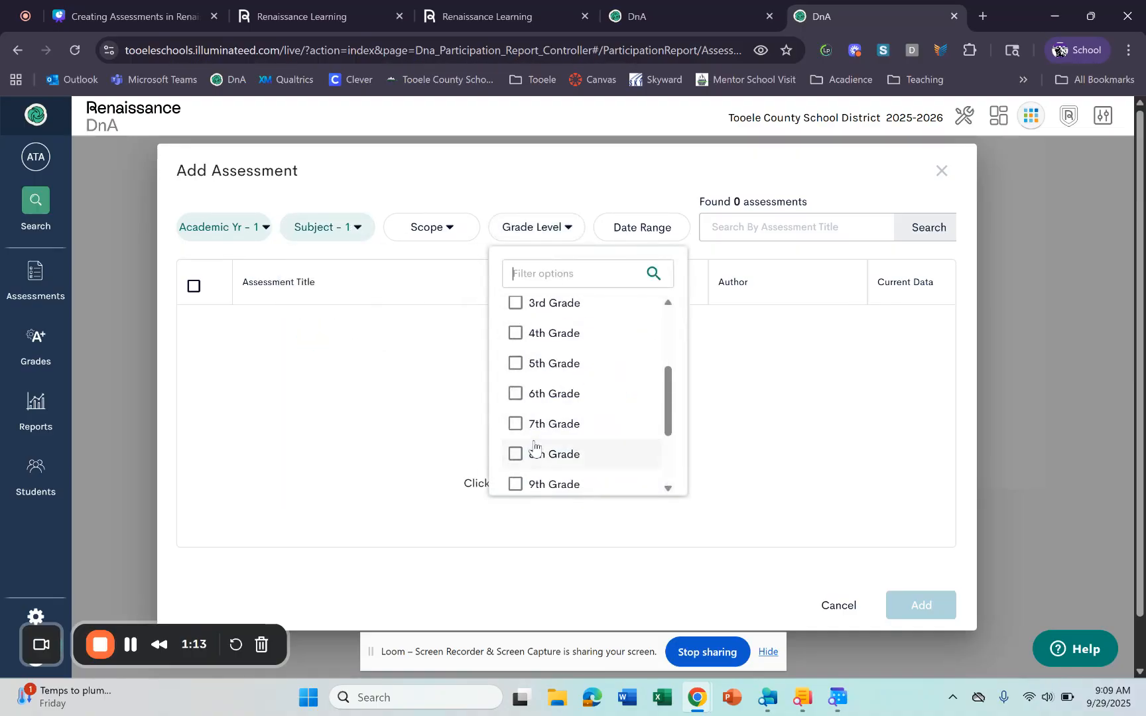
click(533, 425)
click(895, 524)
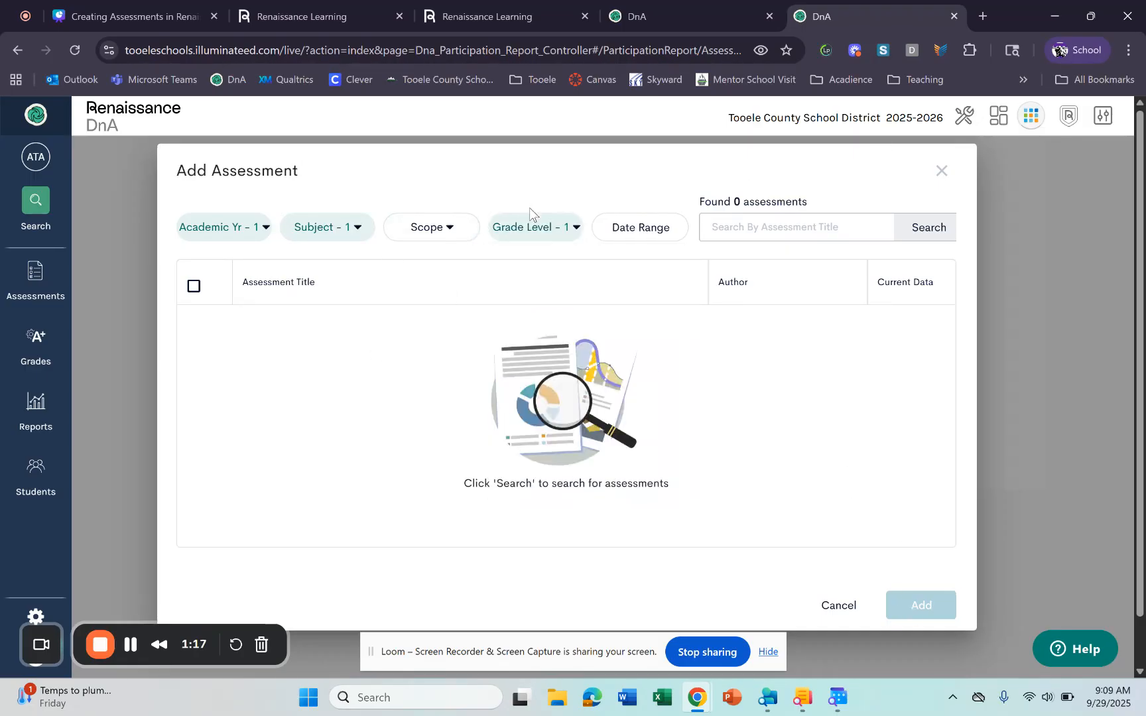
click(534, 227)
click(515, 311)
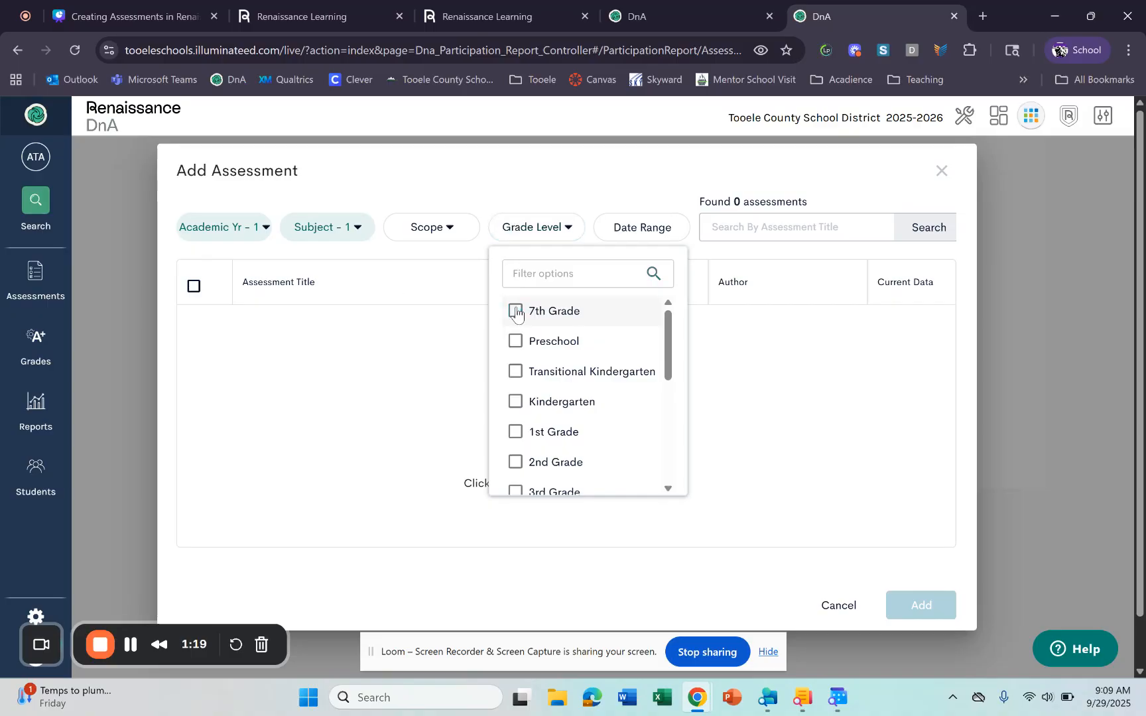
click(319, 227)
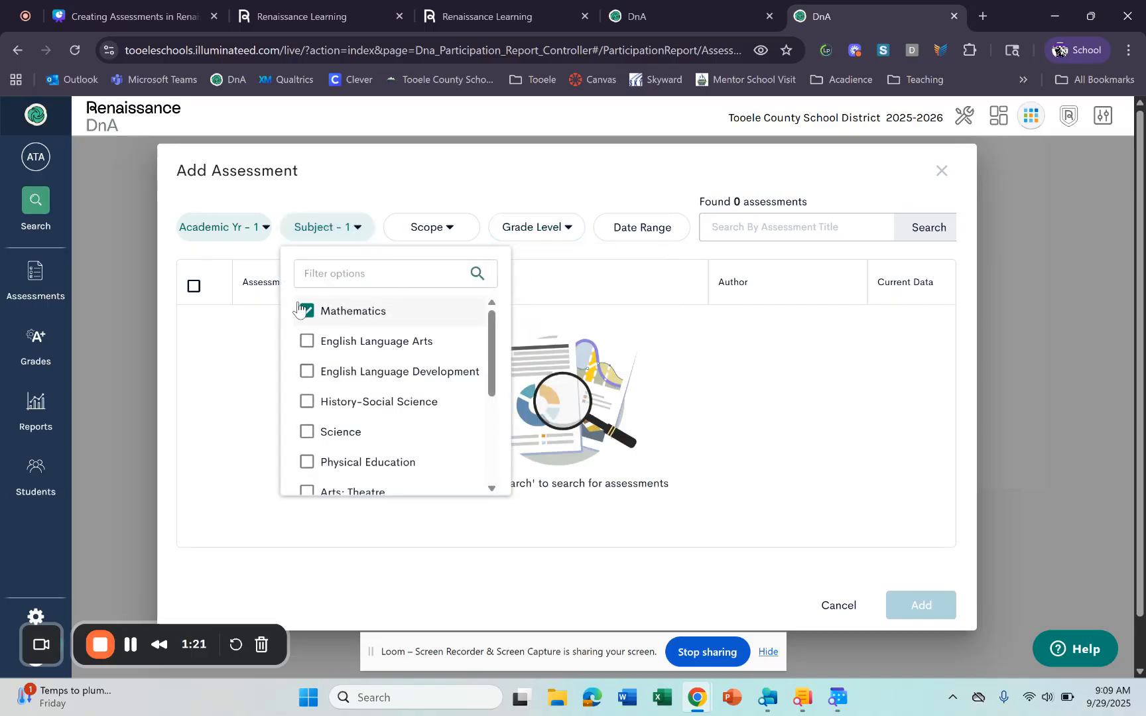
click(306, 311)
click(256, 227)
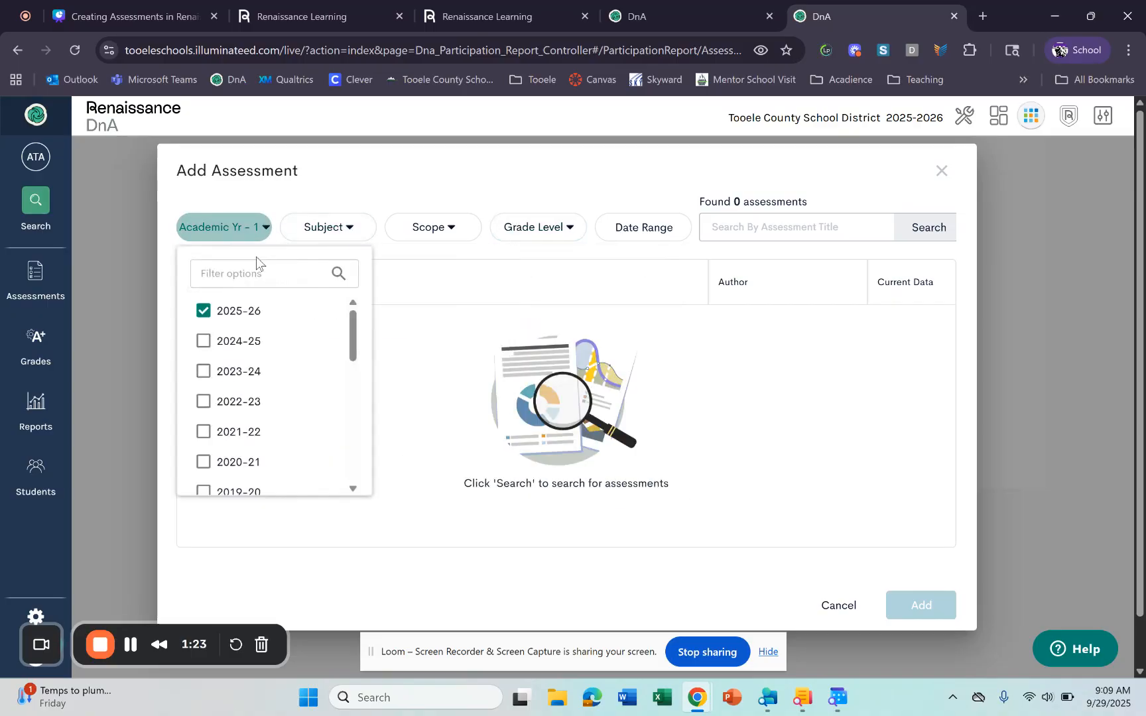
click(292, 310)
click(468, 411)
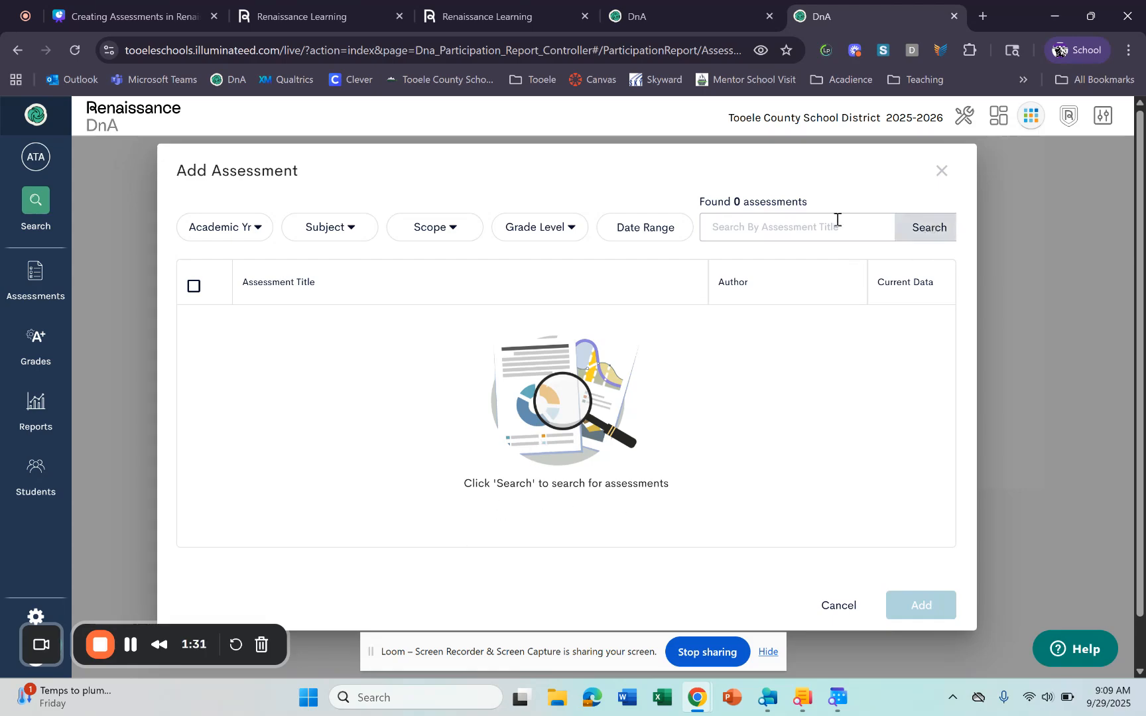
click(839, 606)
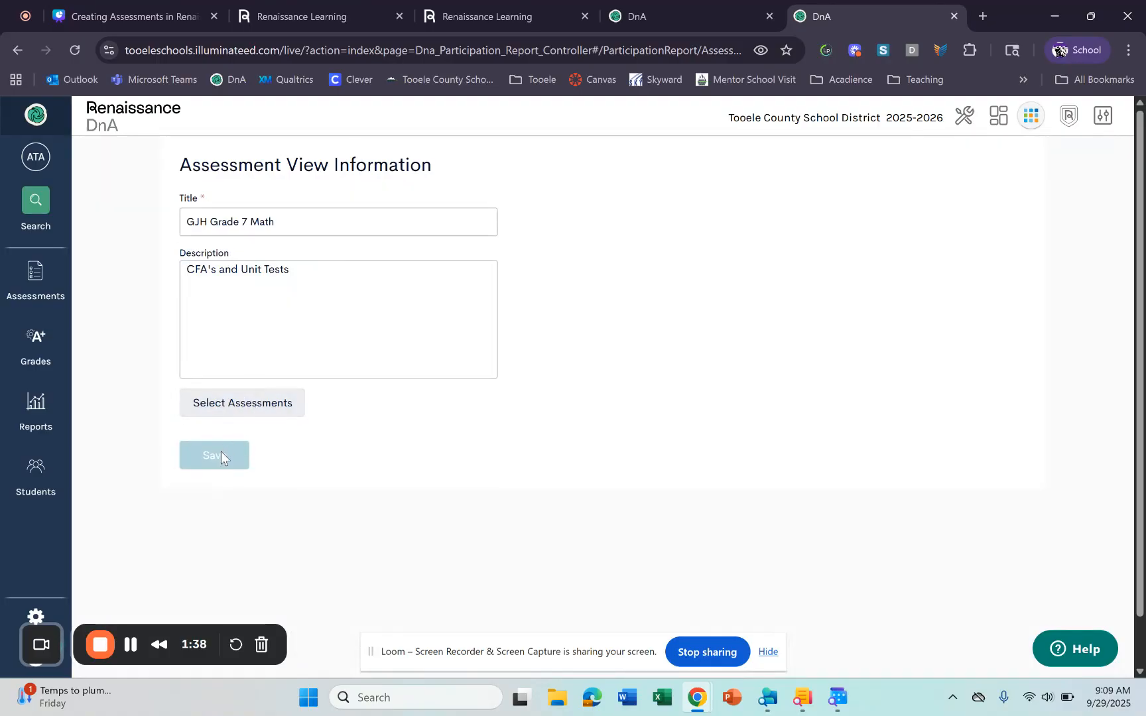
- Filter the assessment list to academic year 2024-25 and search
click(265, 401)
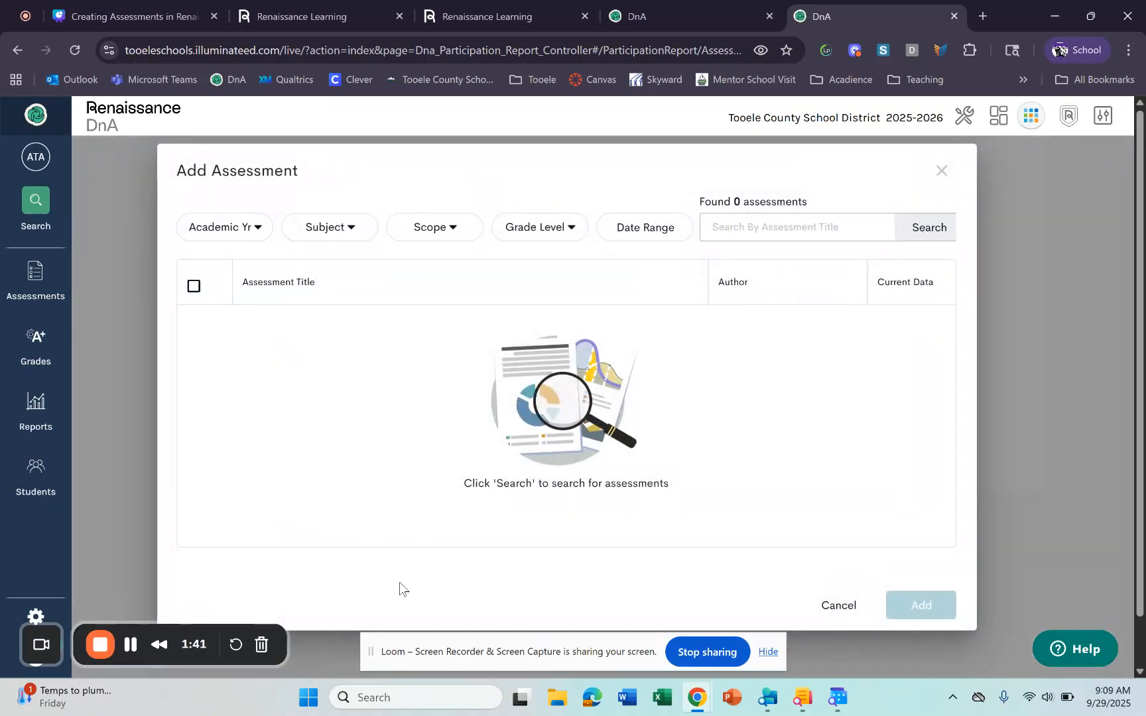
click(326, 224)
click(259, 228)
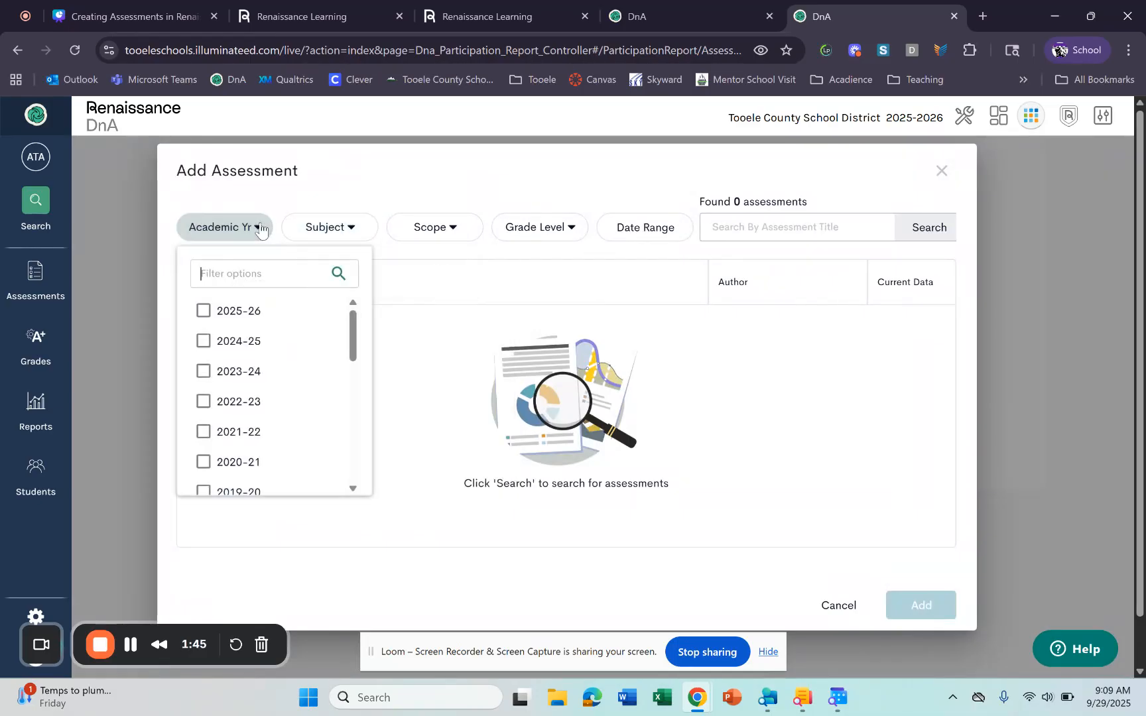
click(226, 343)
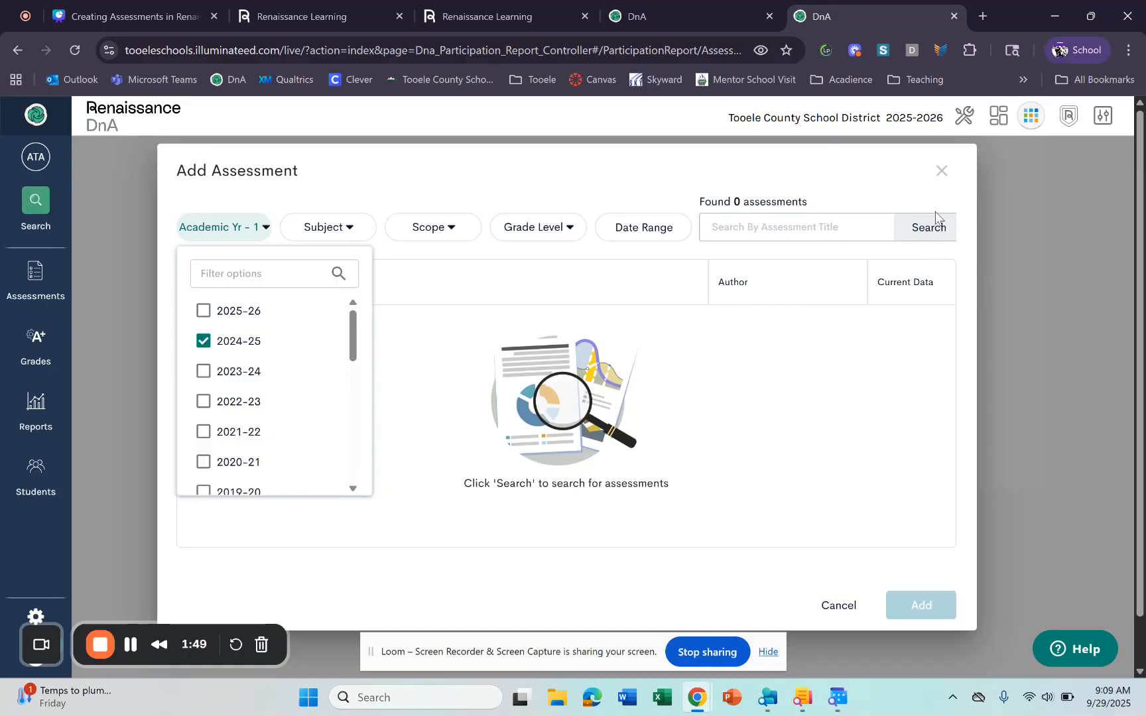
click(913, 230)
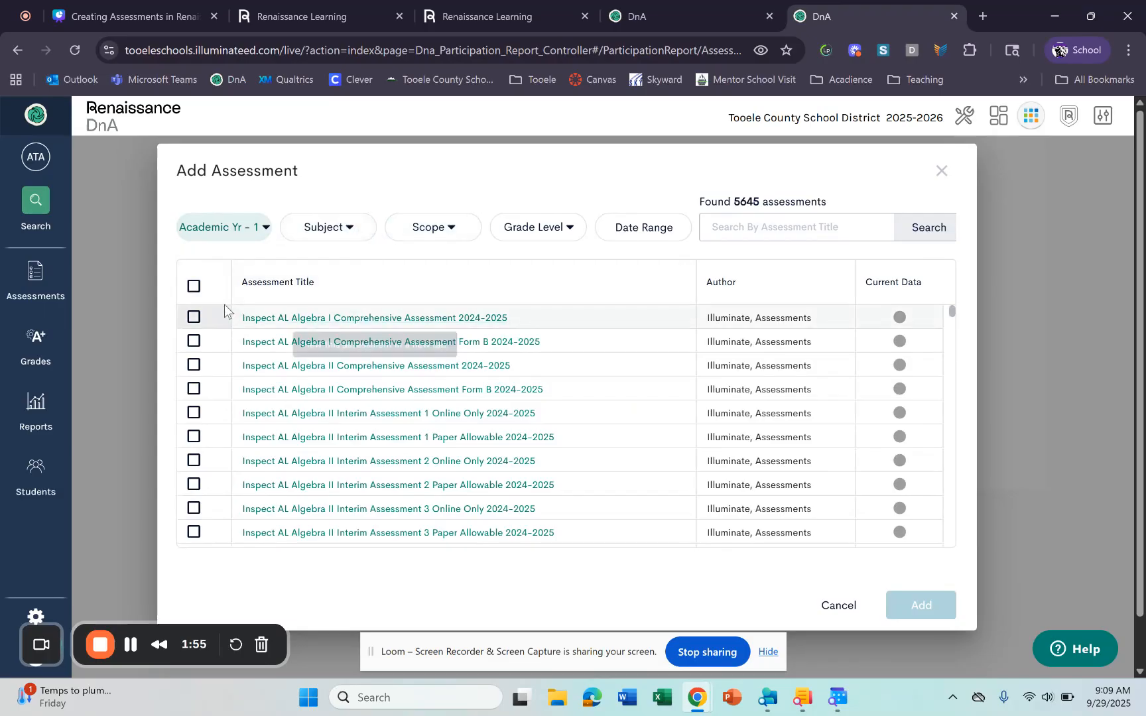
click(192, 317)
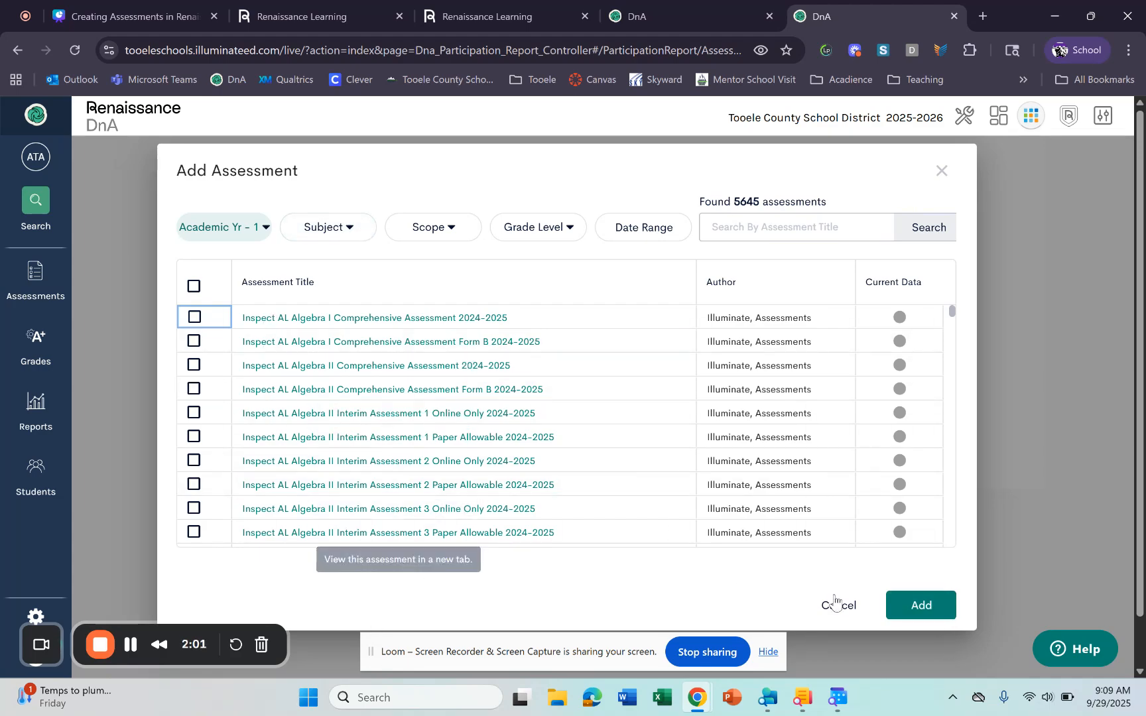
click(891, 600)
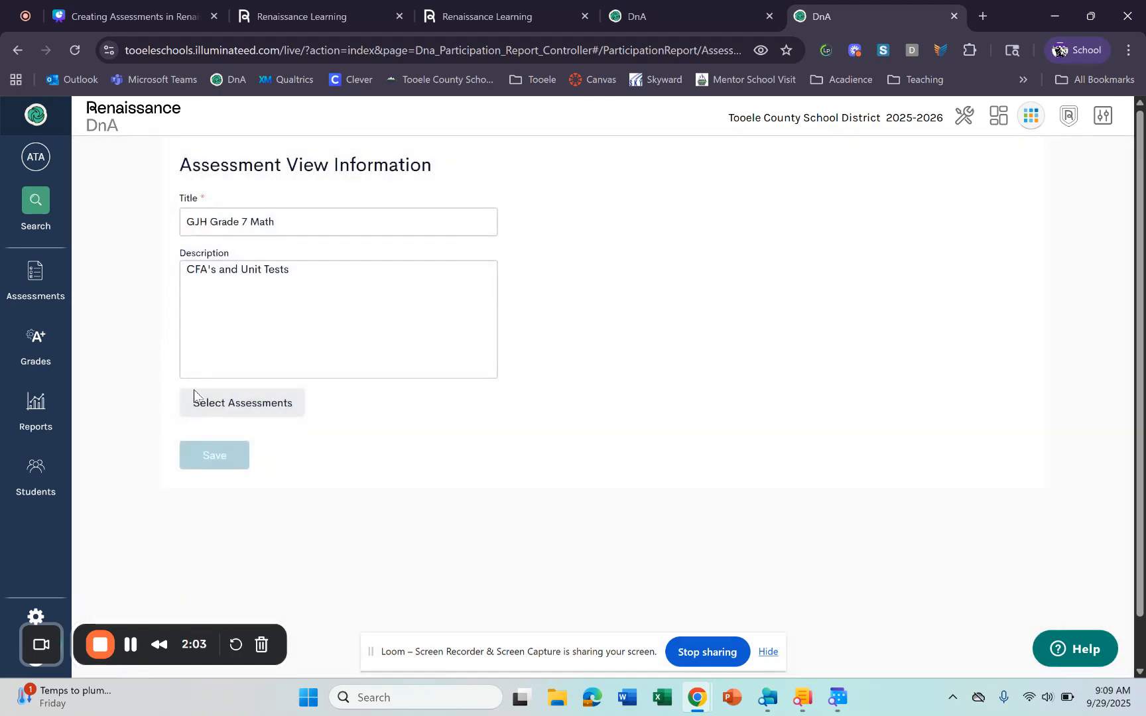
- Add Algebra I Comprehensive Assessment 2024-2025 and its Form B version to the view
click(271, 411)
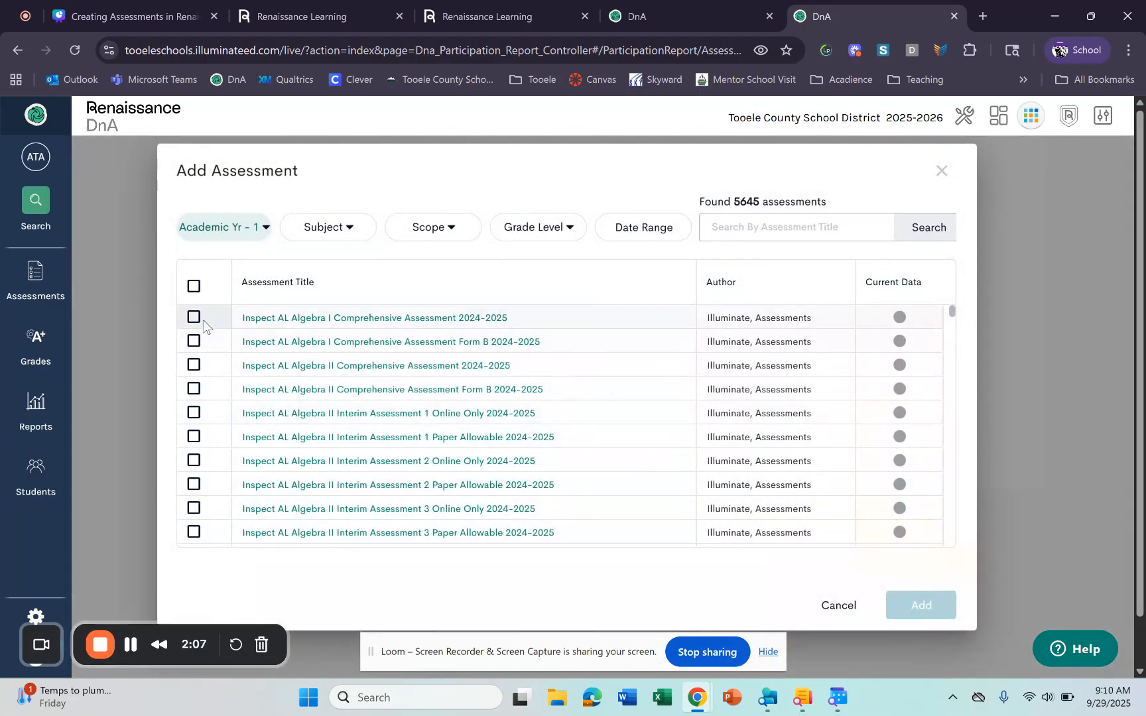
click(193, 317)
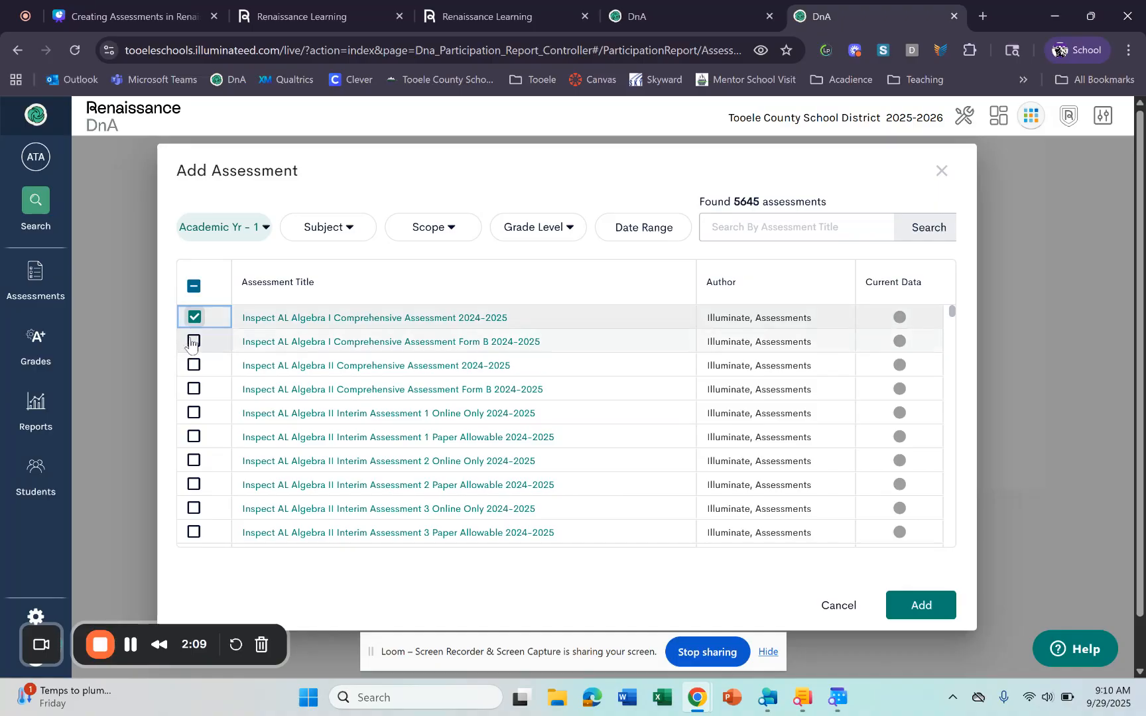
click(193, 342)
click(921, 604)
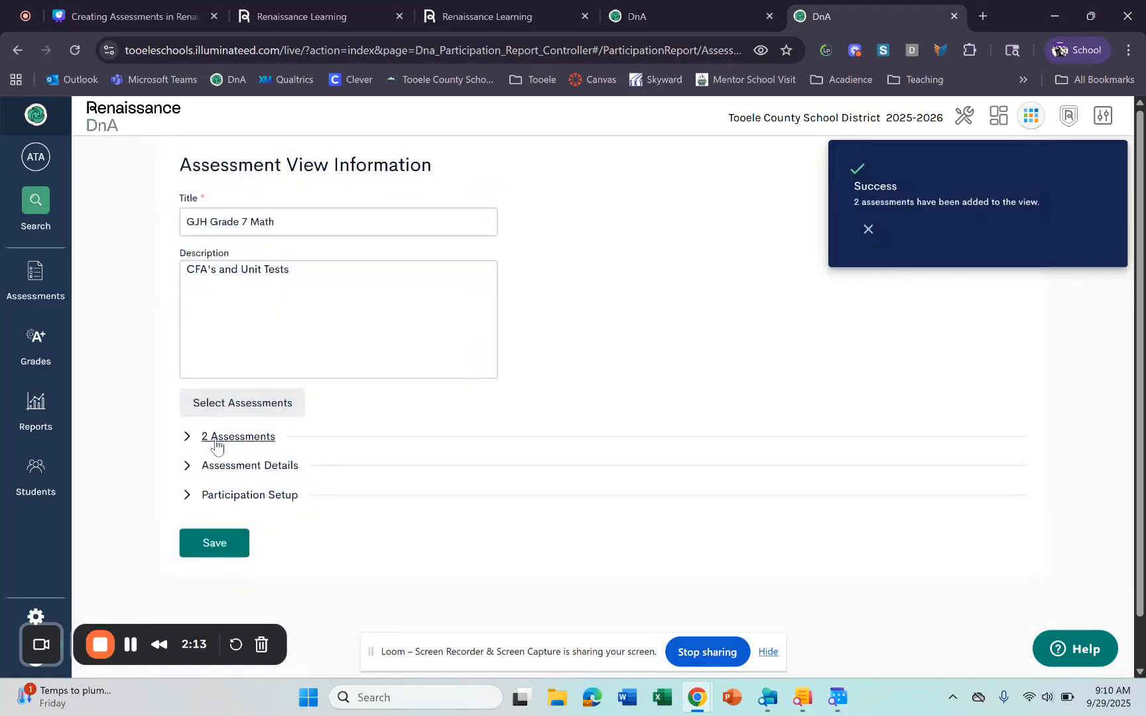
- In Participation Setup, set Algebra I Comprehensive Assessment 2024-2025's grade level to 7th Grade
click(191, 466)
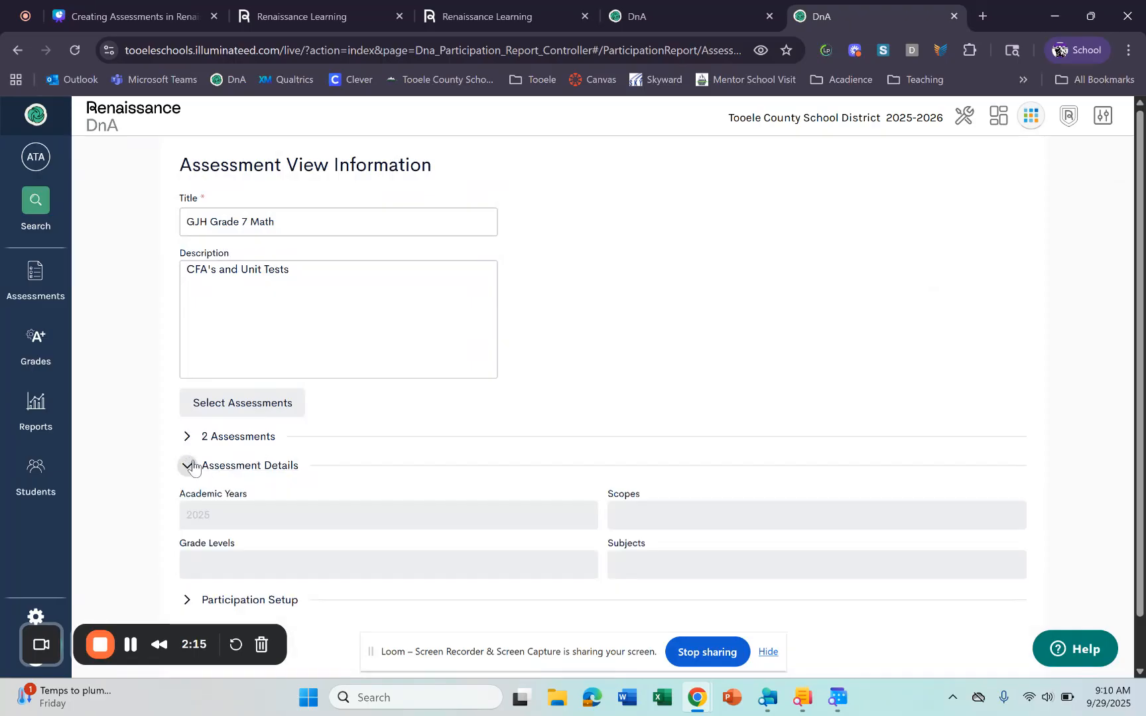
scroll(550, 539, down, 1)
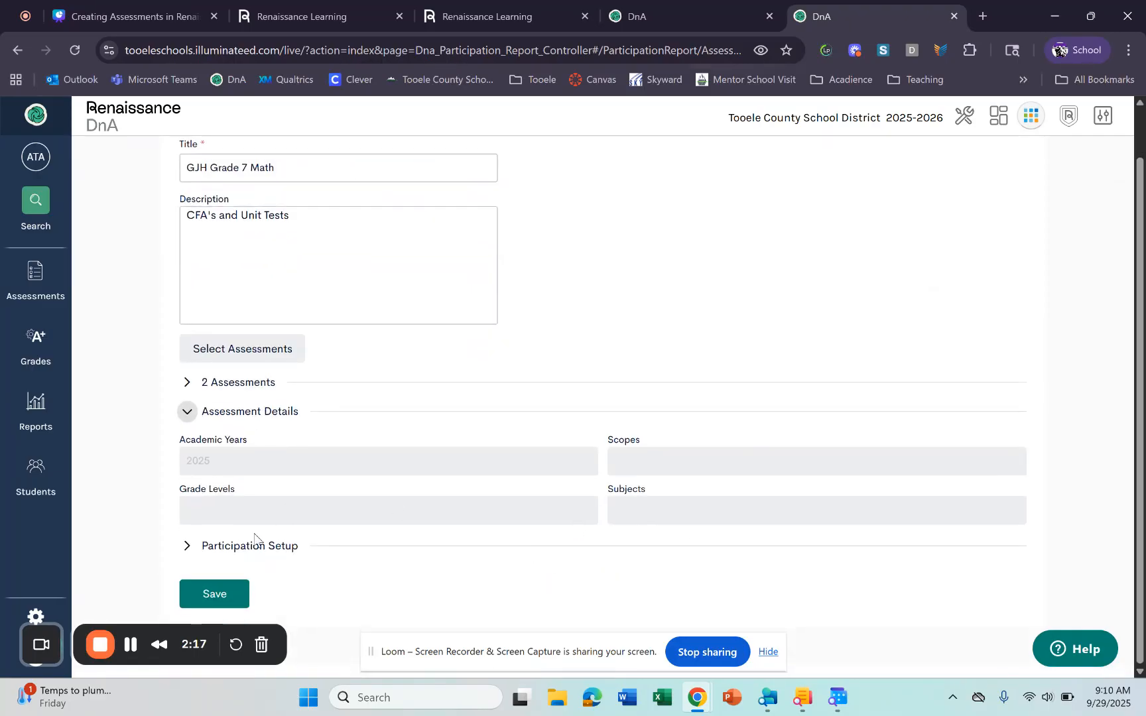
click(186, 545)
scroll(311, 560, down, 3)
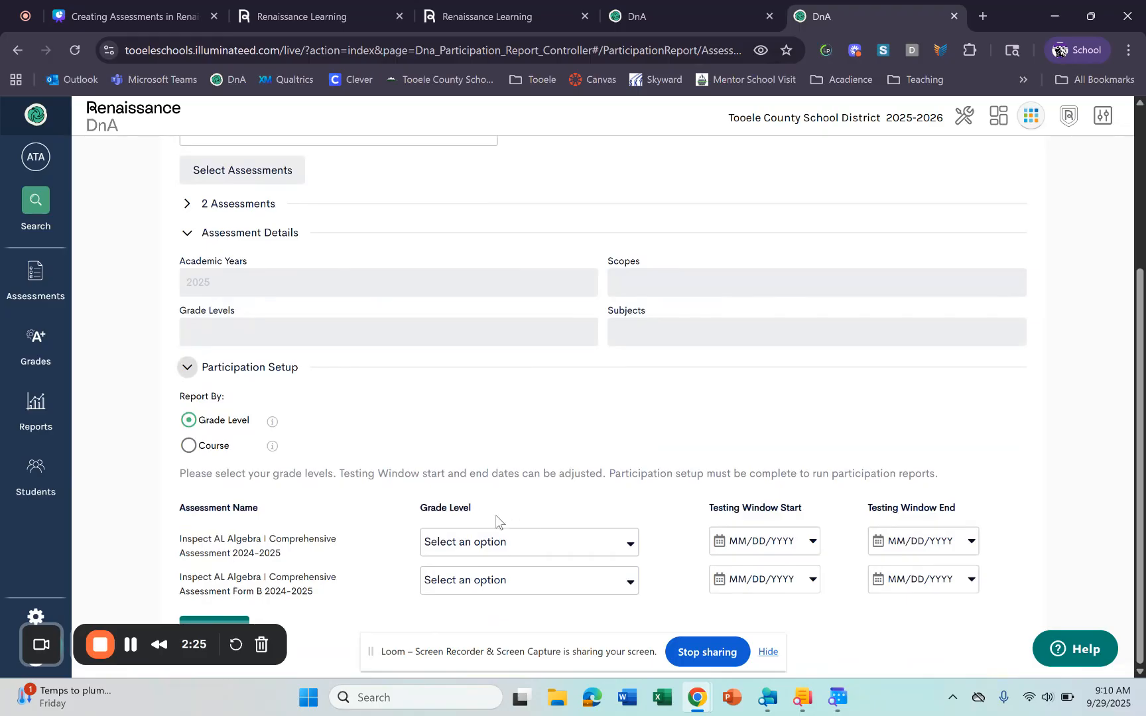
click(495, 541)
scroll(550, 501, down, 5)
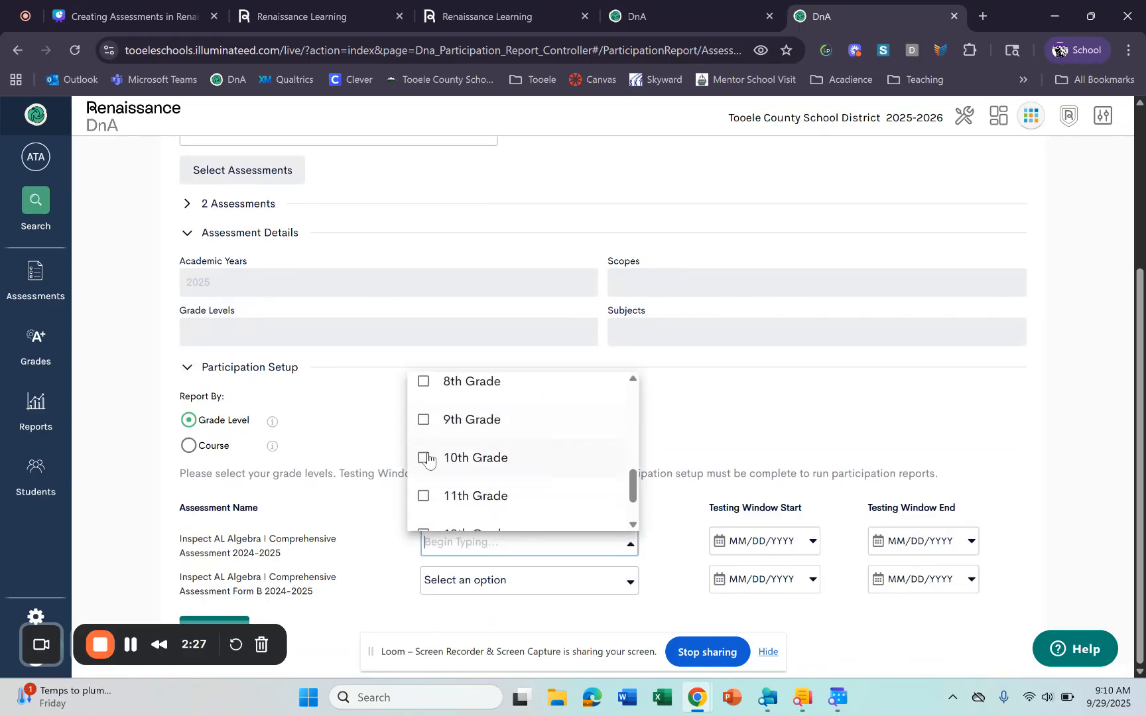
scroll(435, 439, up, 2)
click(423, 503)
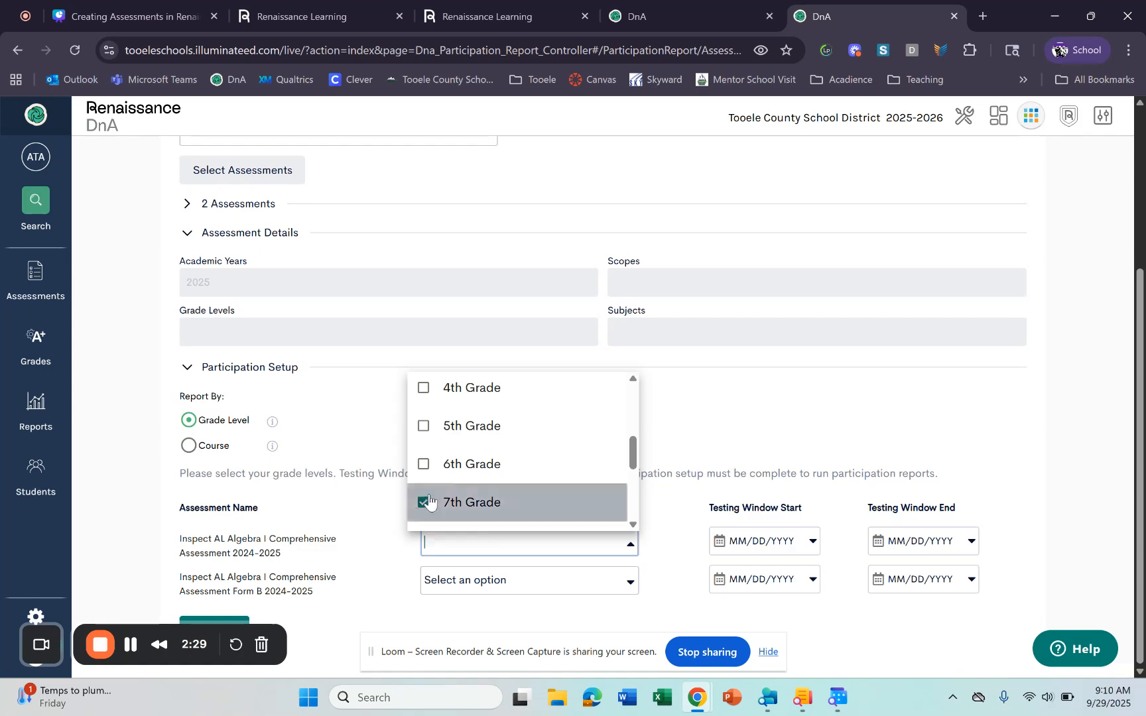
click(762, 502)
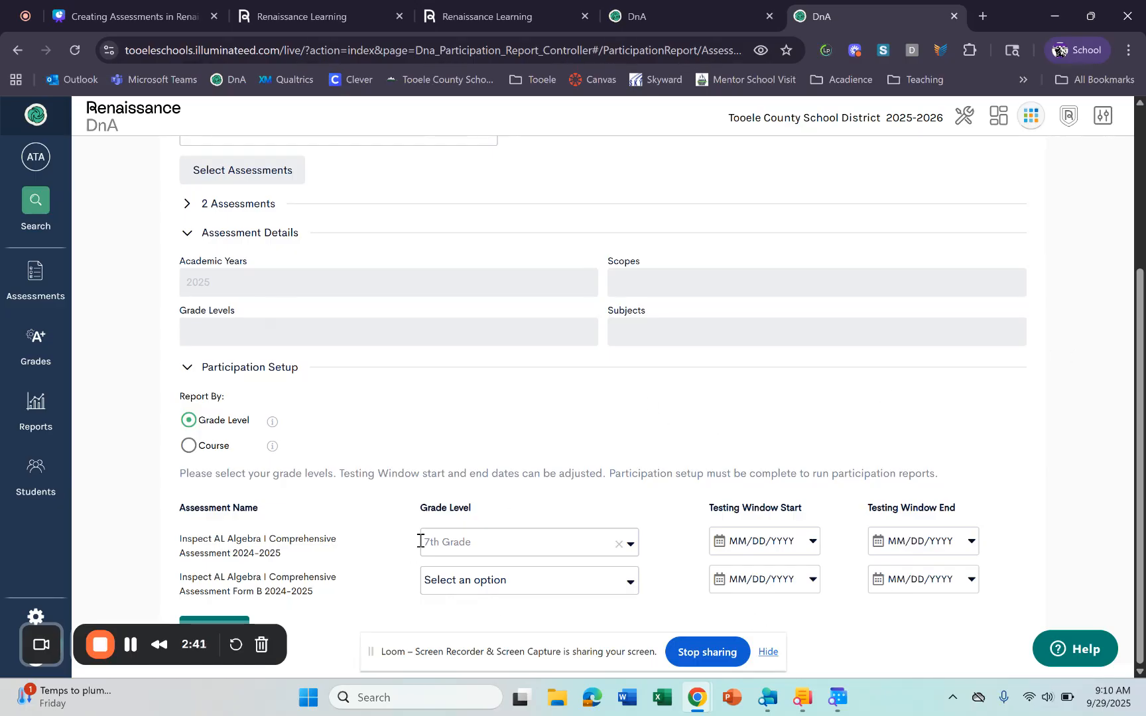
- Save the view, dismiss the success message, and open the Participation report in a new tab
click(225, 624)
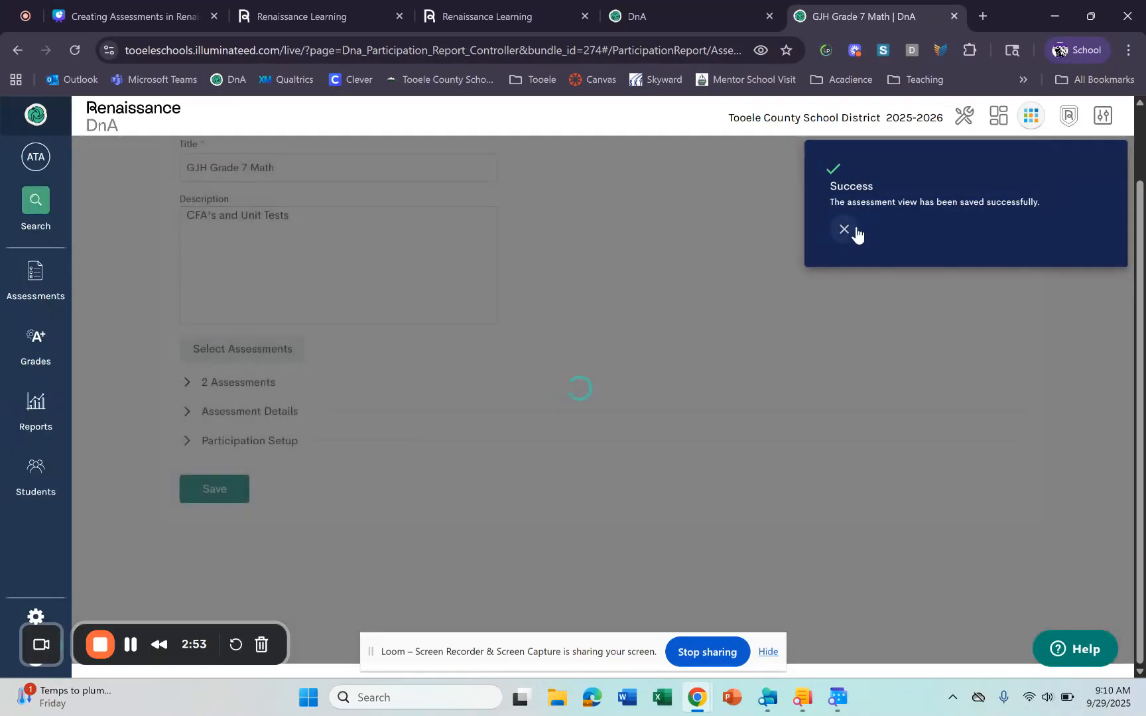
click(844, 230)
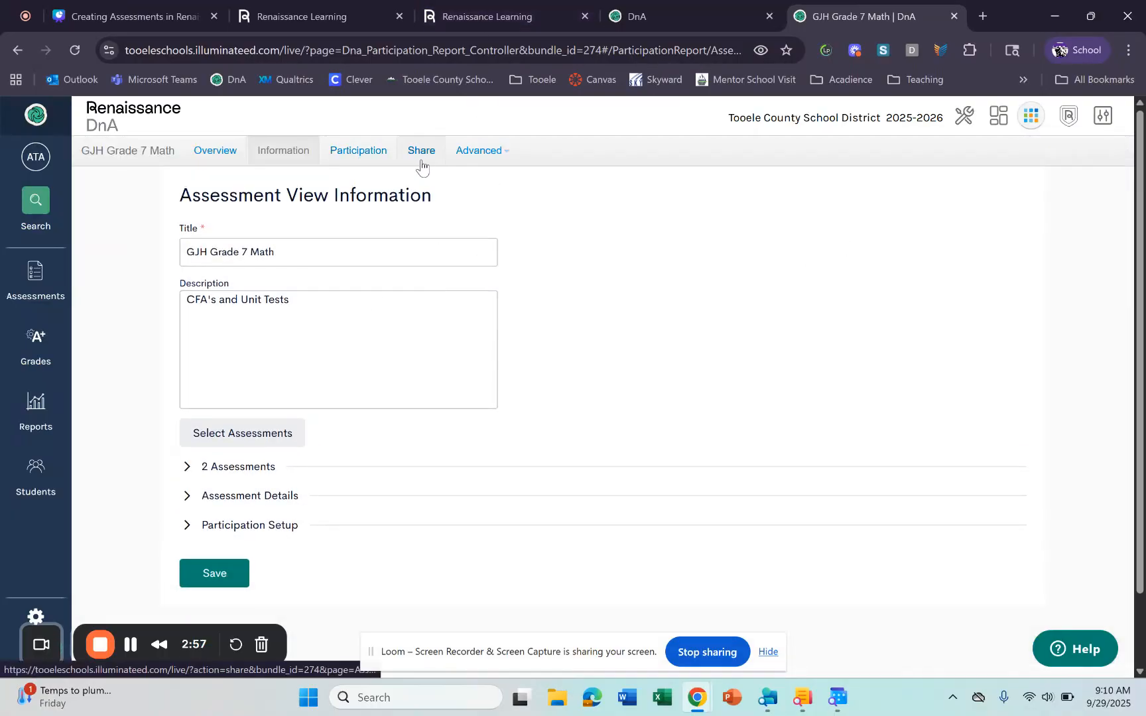
click(350, 152)
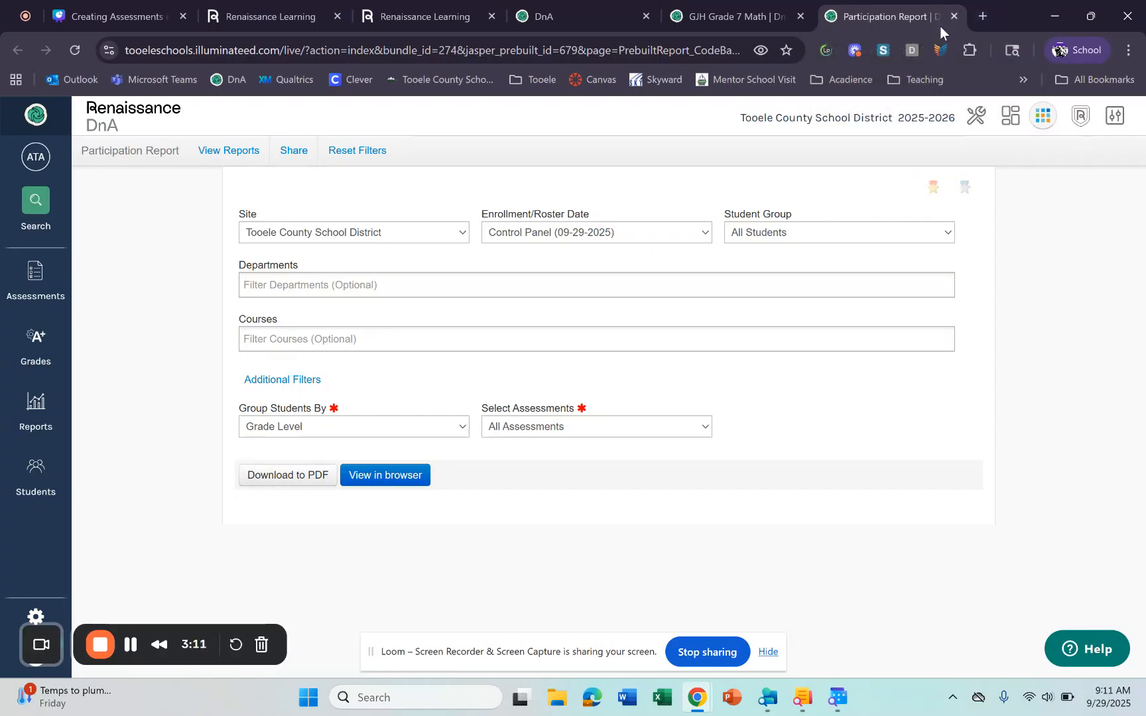
- Back on the view, open its Share settings and set Share With to User
click(954, 16)
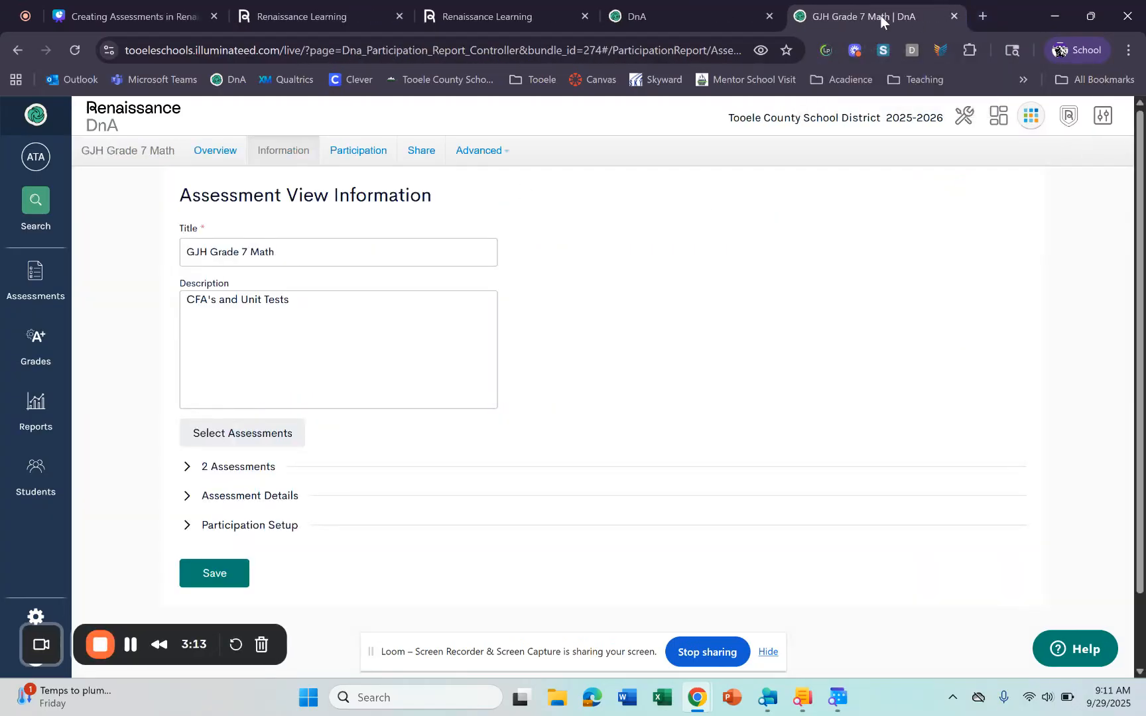
click(424, 158)
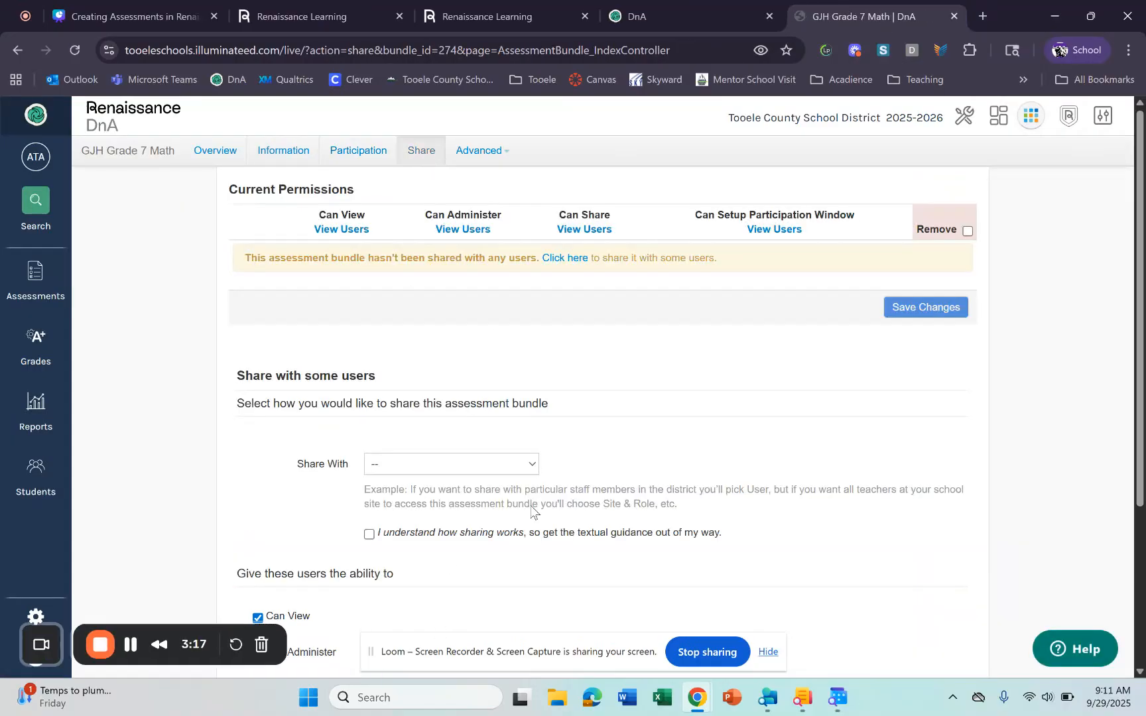
scroll(429, 352, down, 2)
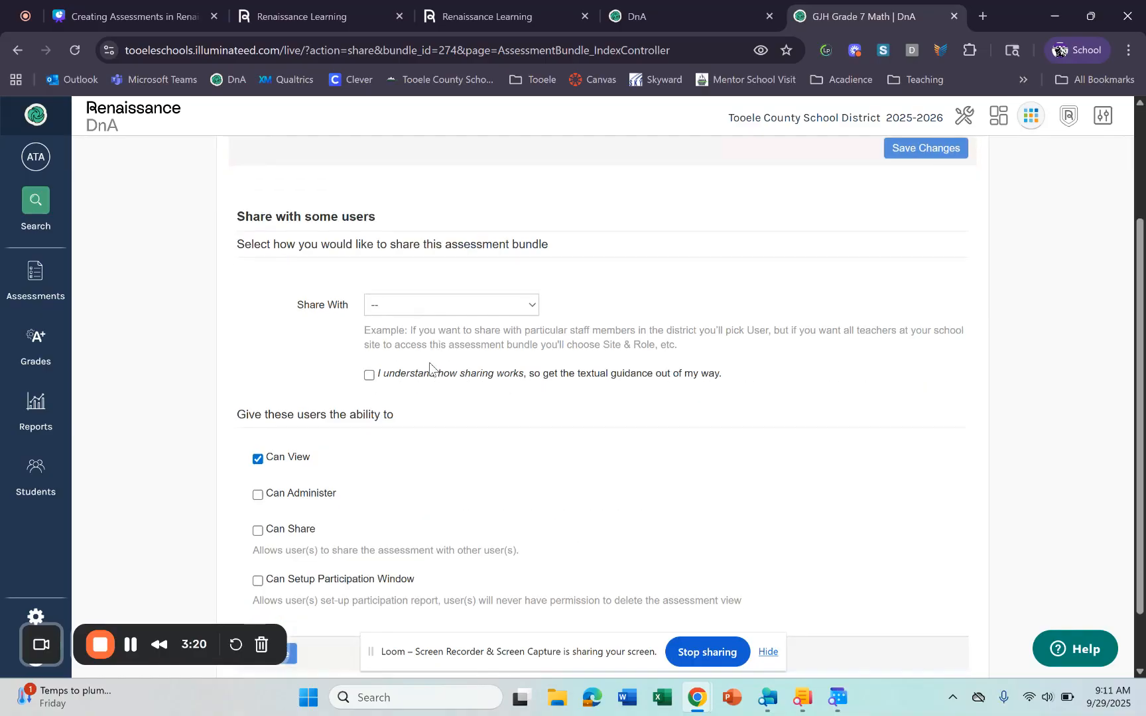
scroll(415, 381, up, 2)
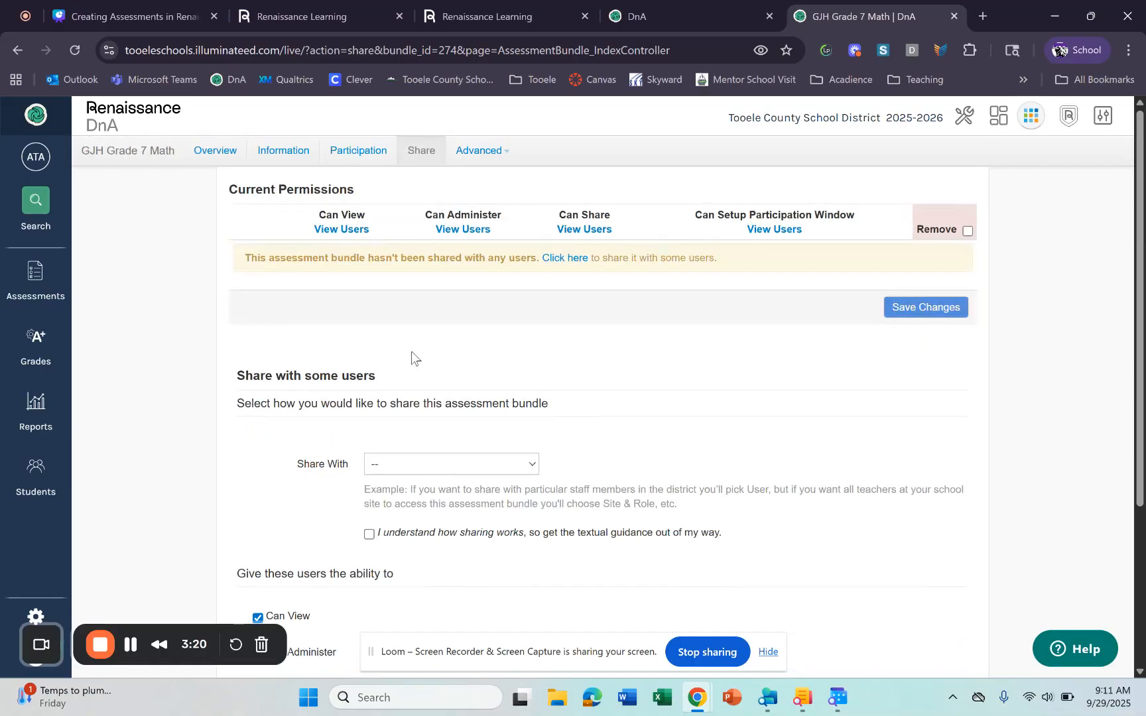
click(440, 464)
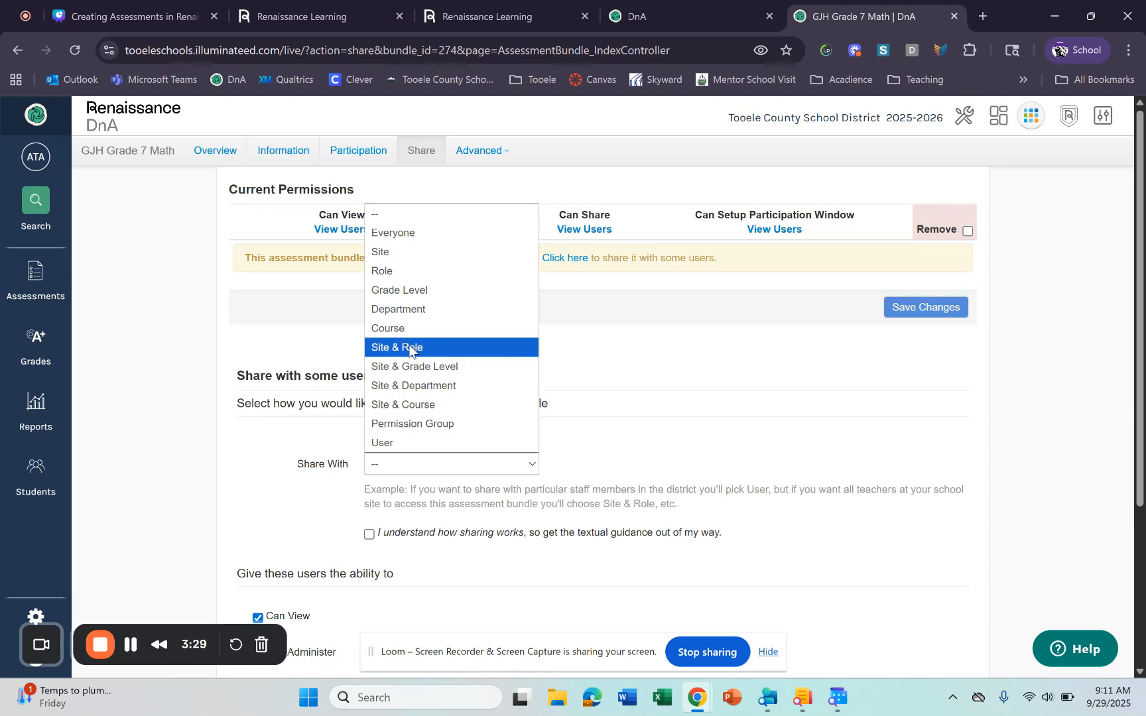
click(396, 444)
scroll(405, 491, down, 4)
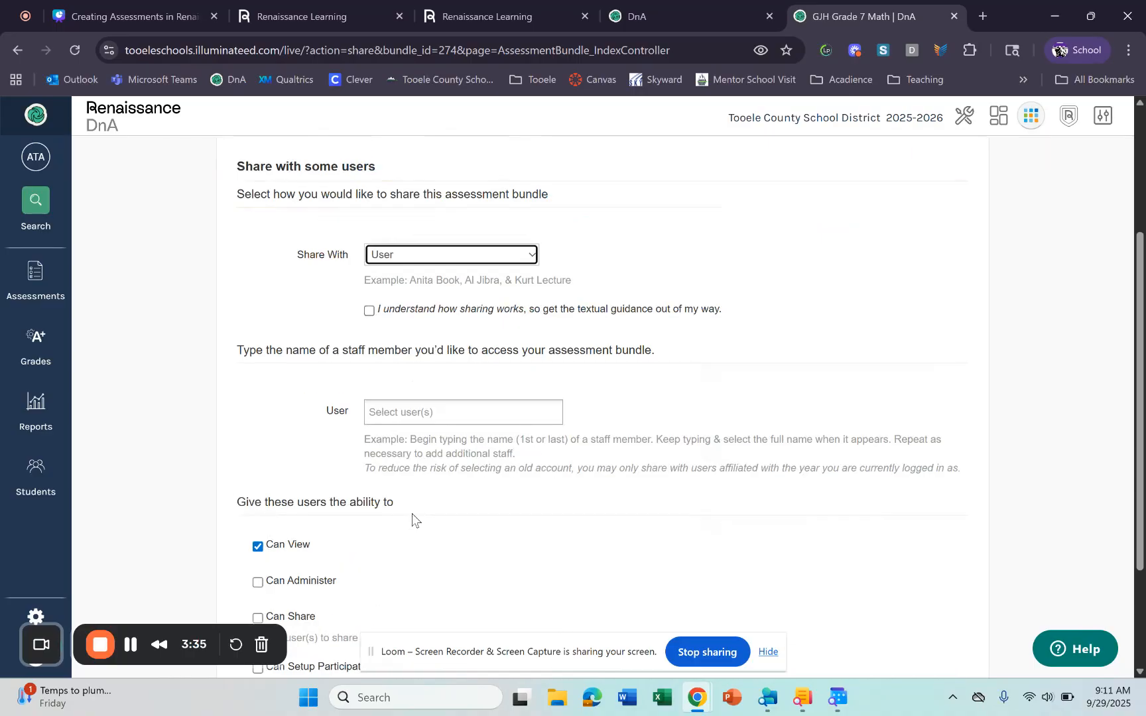
click(511, 392)
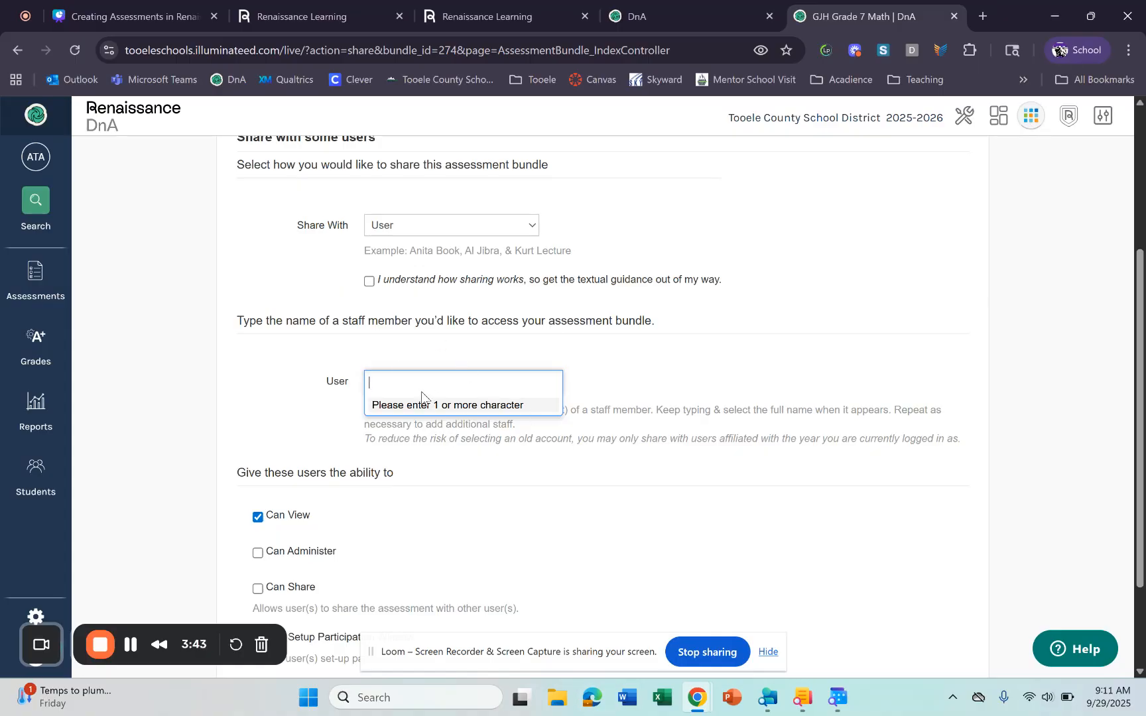
scroll(307, 434, down, 2)
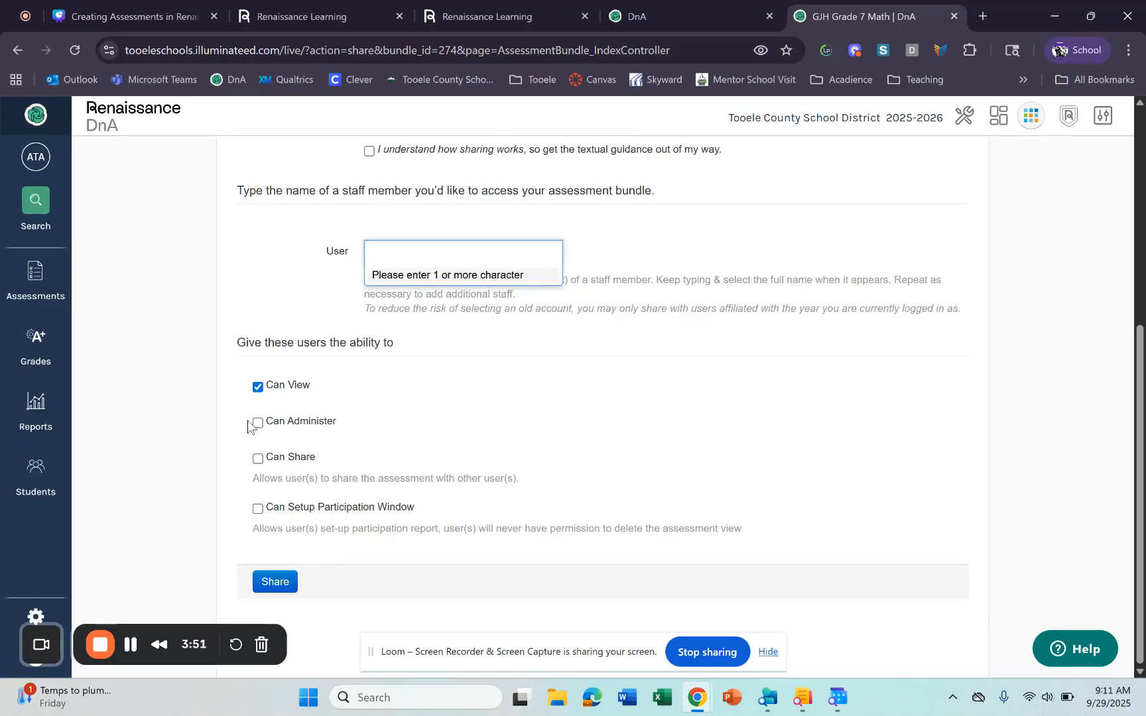
scroll(676, 526, up, 6)
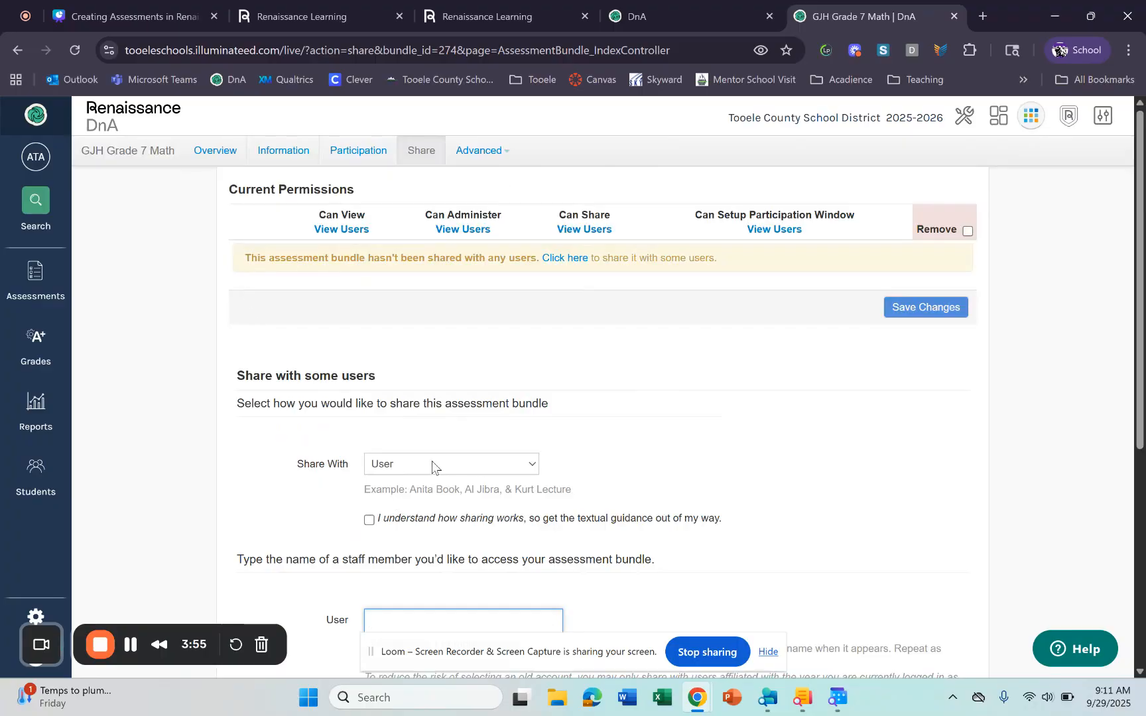
- Switch sharing to site and department, choosing site Grantsville Jr. and department Mathematics
click(524, 471)
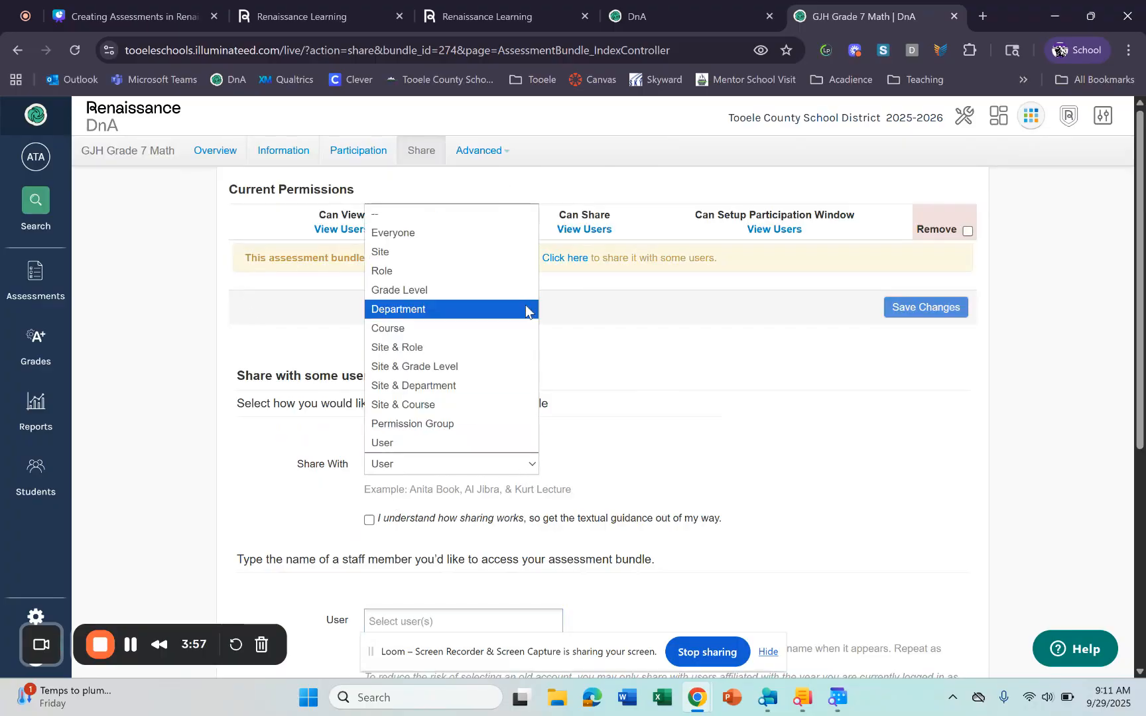
click(479, 385)
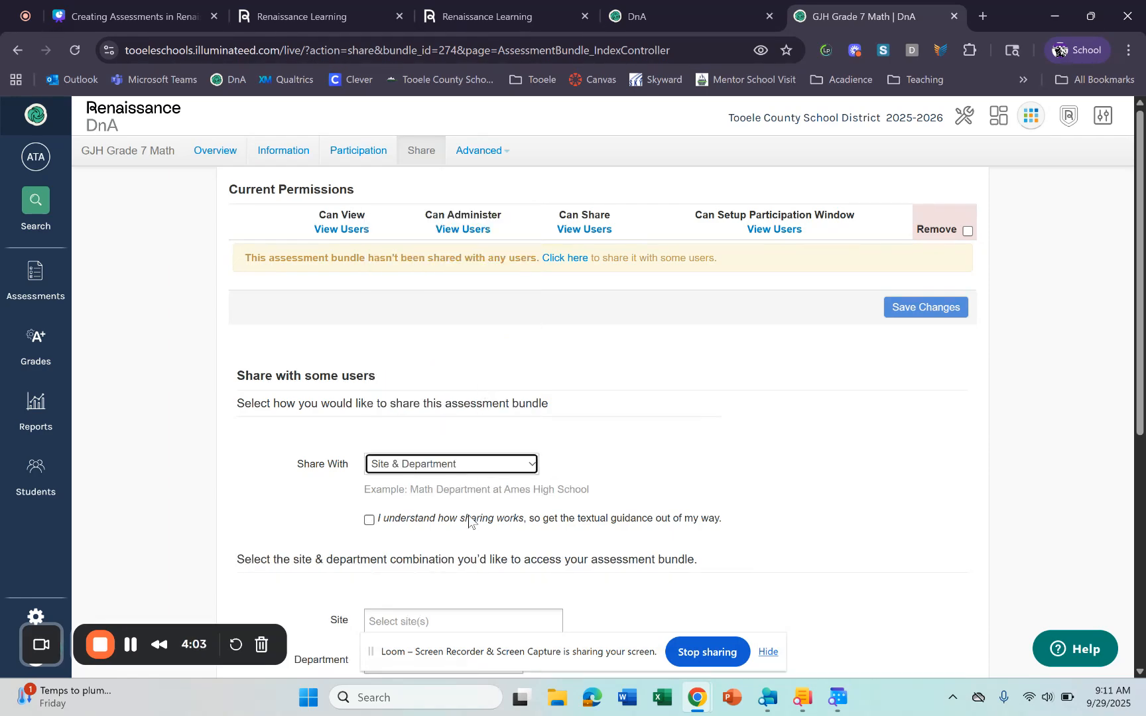
scroll(467, 513, down, 3)
click(455, 378)
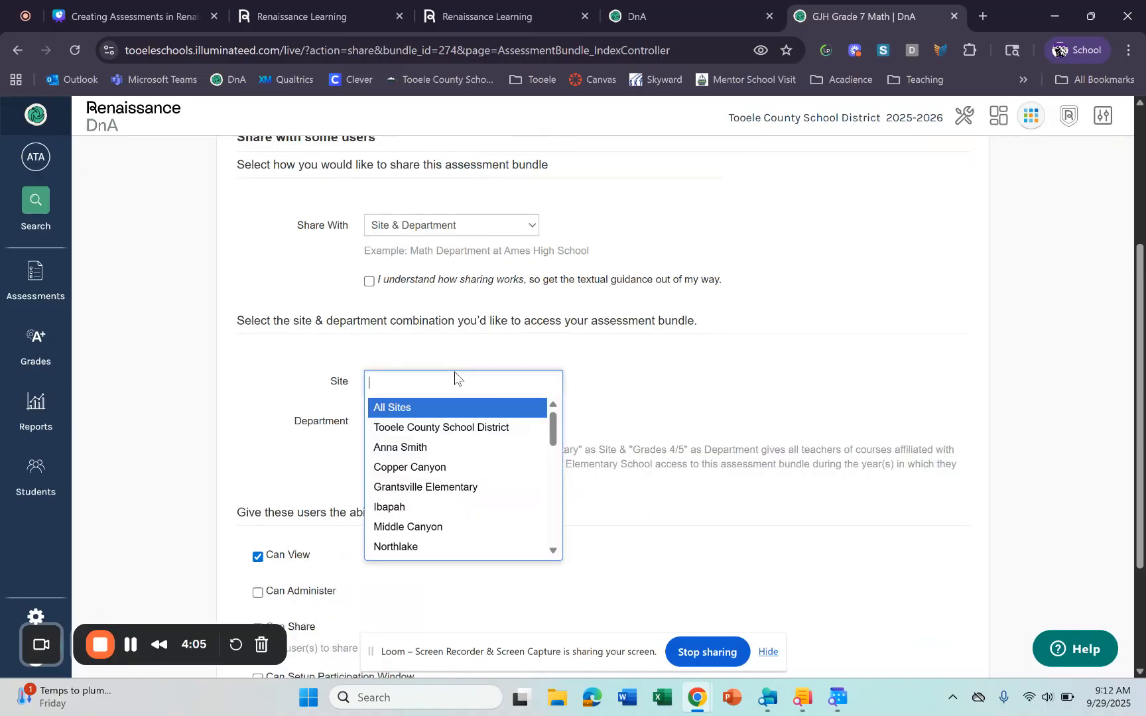
text(gra)
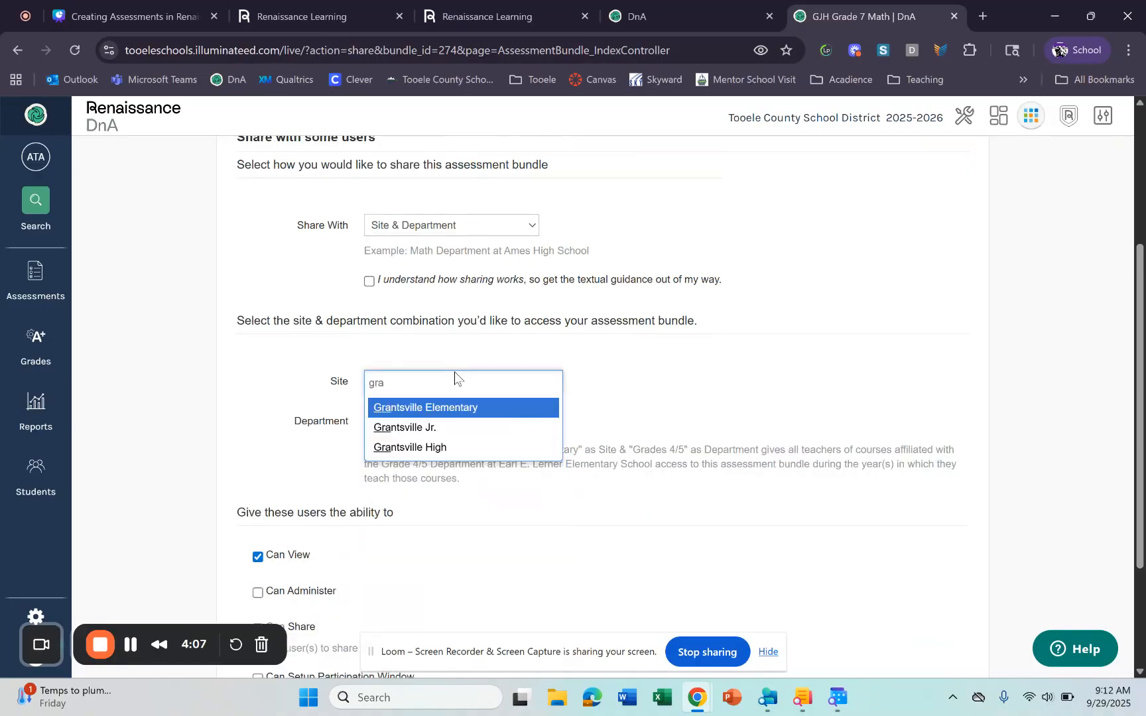
click(452, 429)
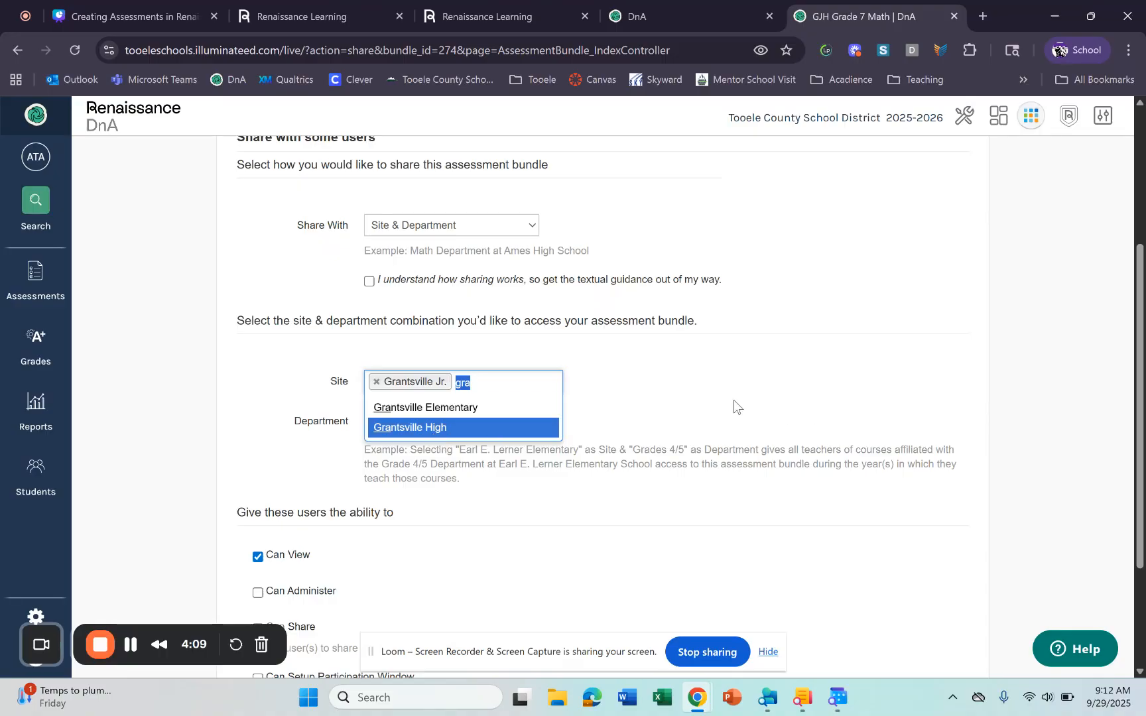
click(734, 403)
click(436, 431)
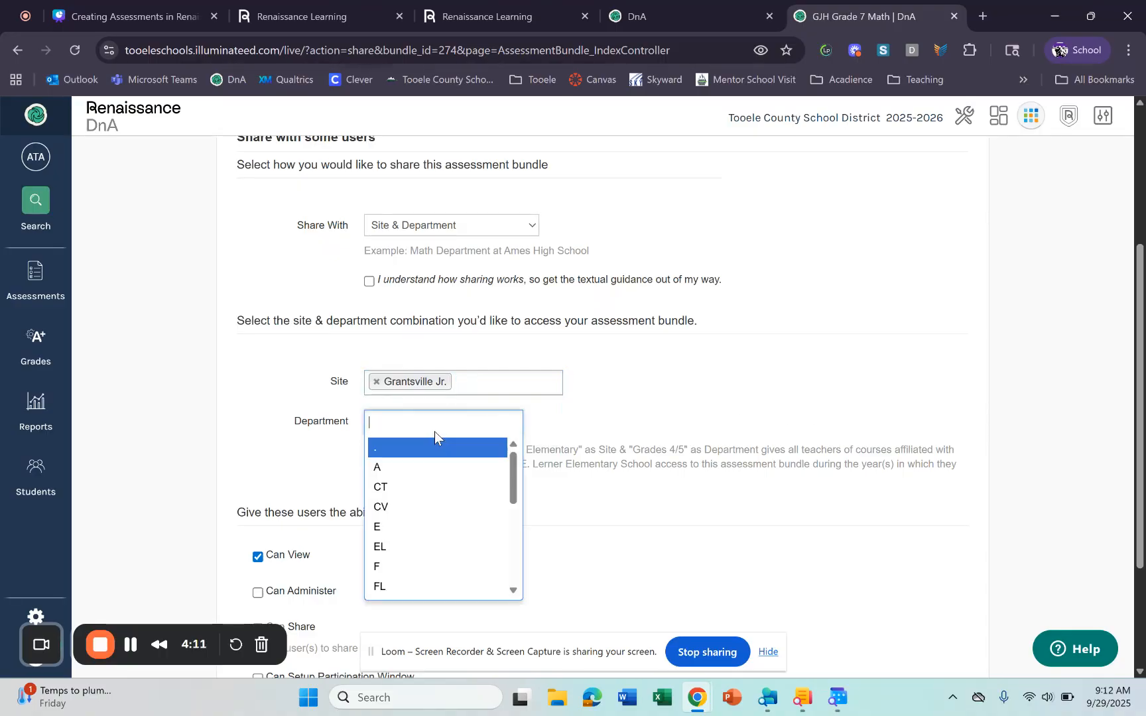
scroll(444, 490, down, 5)
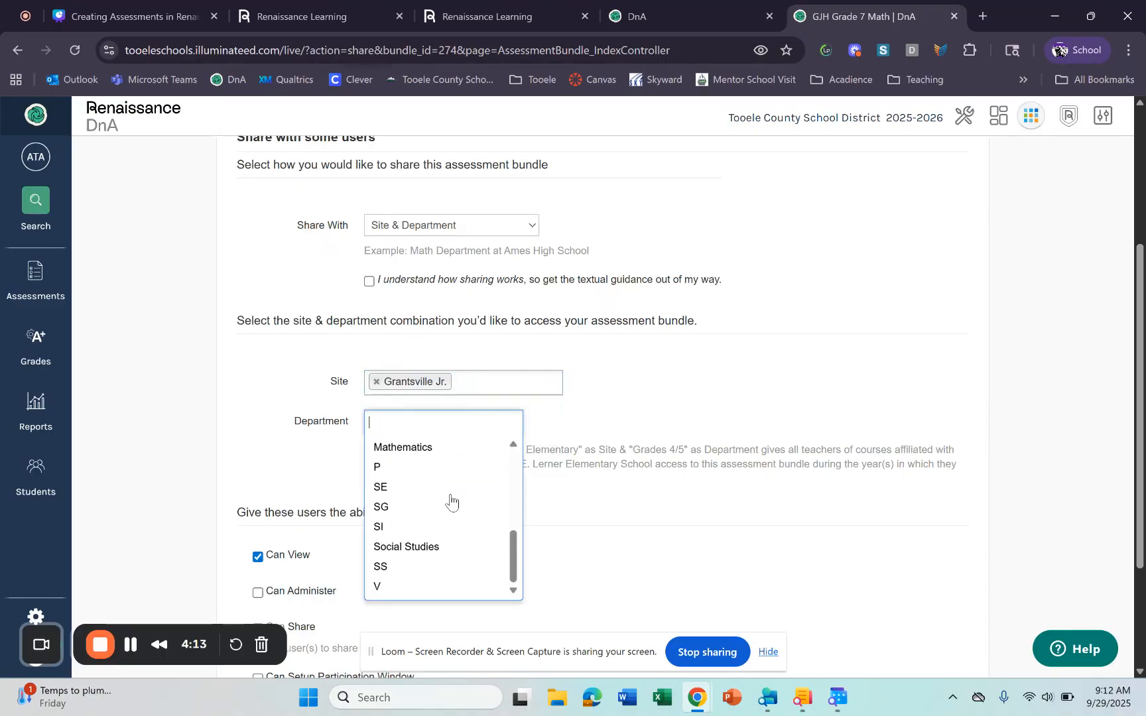
click(400, 450)
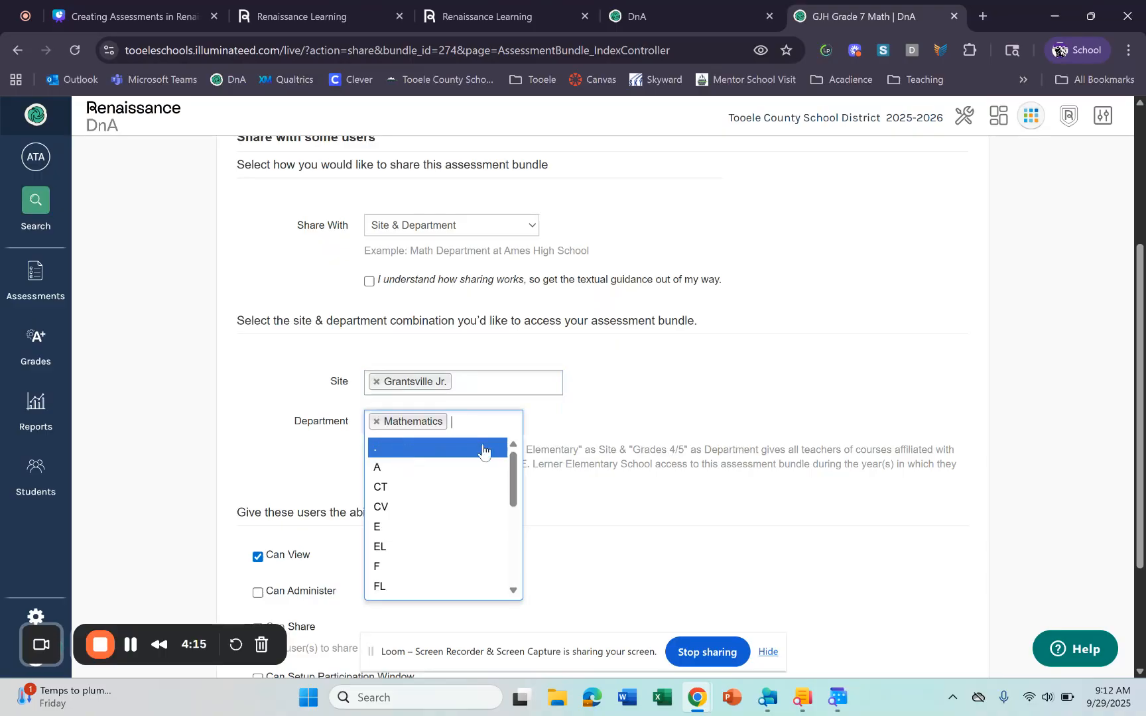
scroll(483, 449, down, 5)
scroll(404, 497, up, 2)
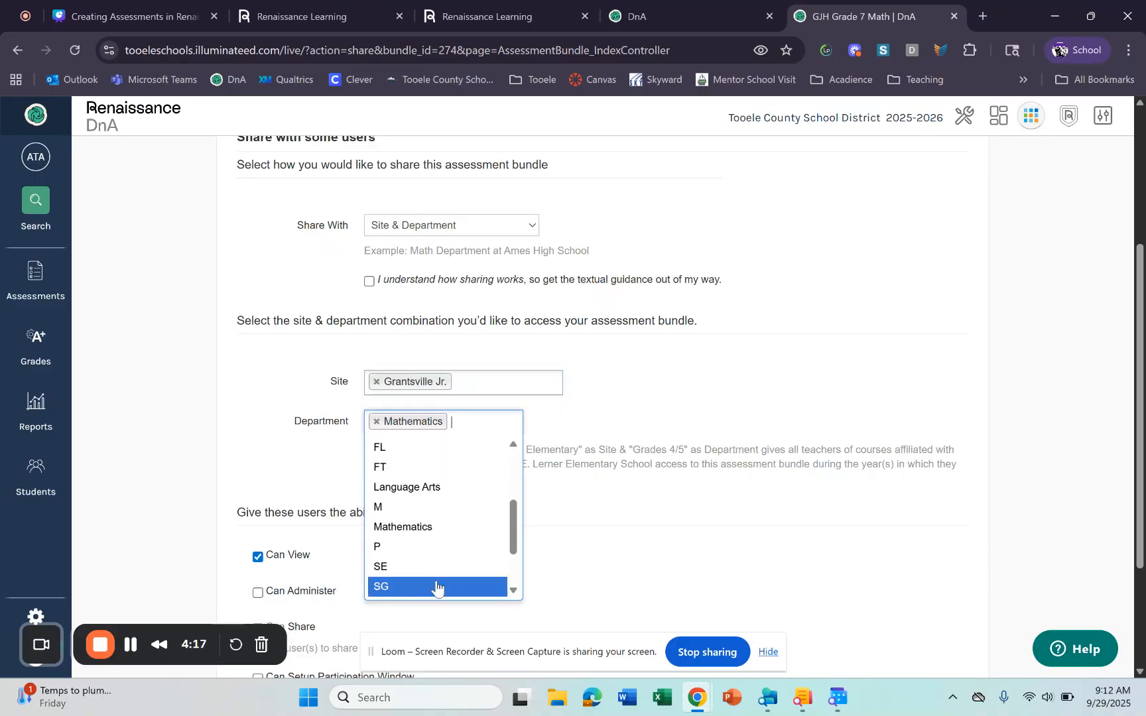
scroll(449, 524, down, 2)
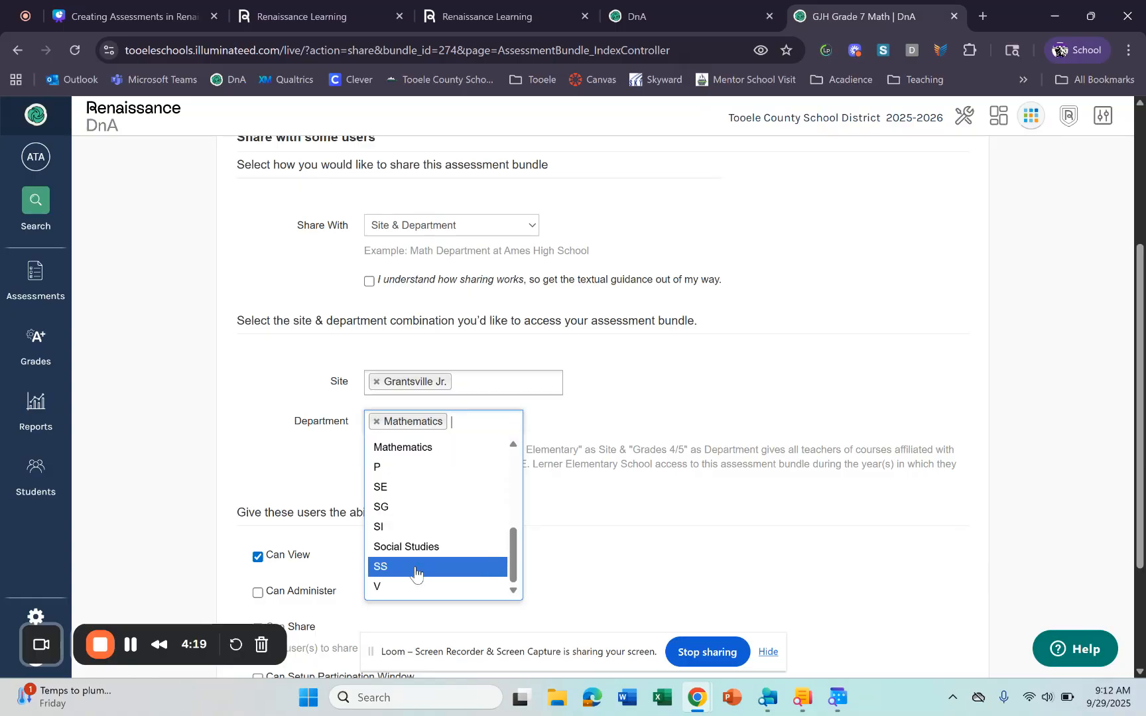
scroll(416, 557, up, 8)
click(805, 532)
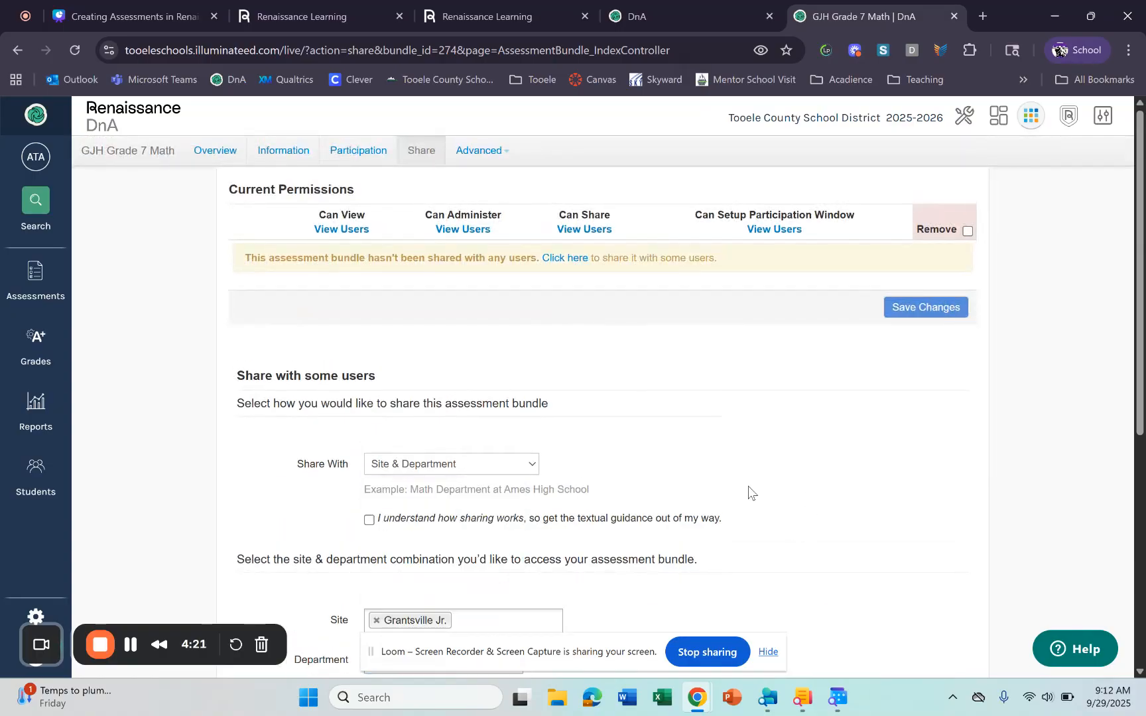
- Grant Can Administer, Can Share and Can Setup Participation Window, then share the view
scroll(635, 506, down, 5)
scroll(665, 382, down, 2)
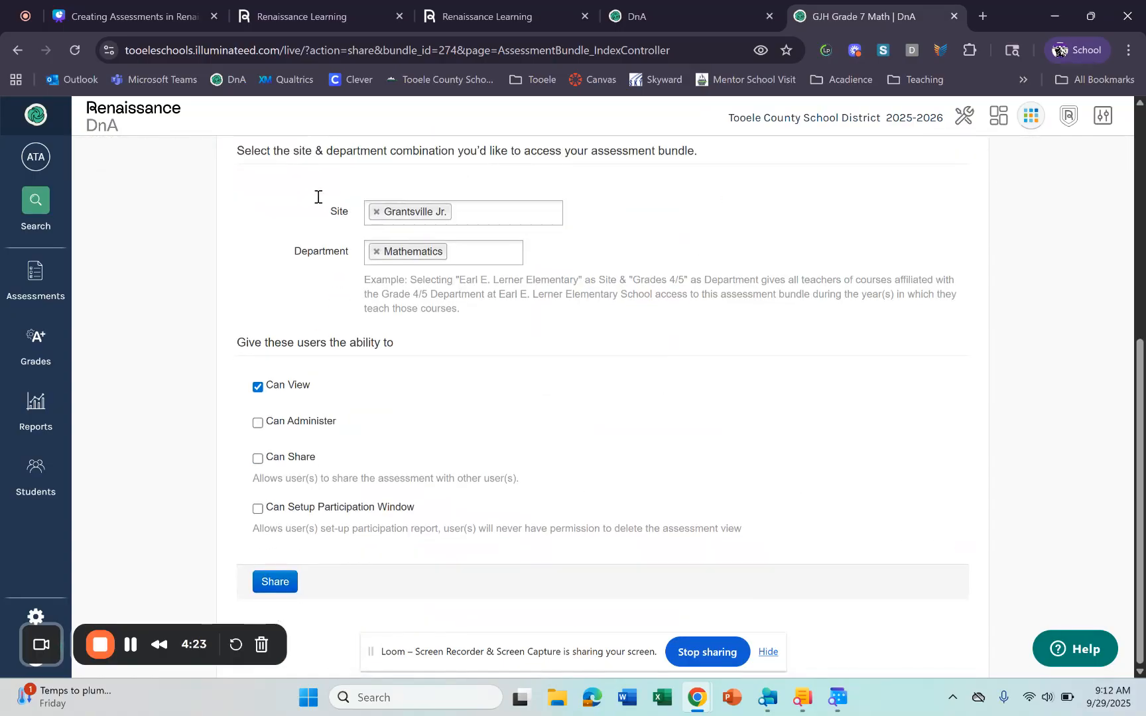
click(258, 423)
click(258, 459)
click(258, 509)
click(289, 581)
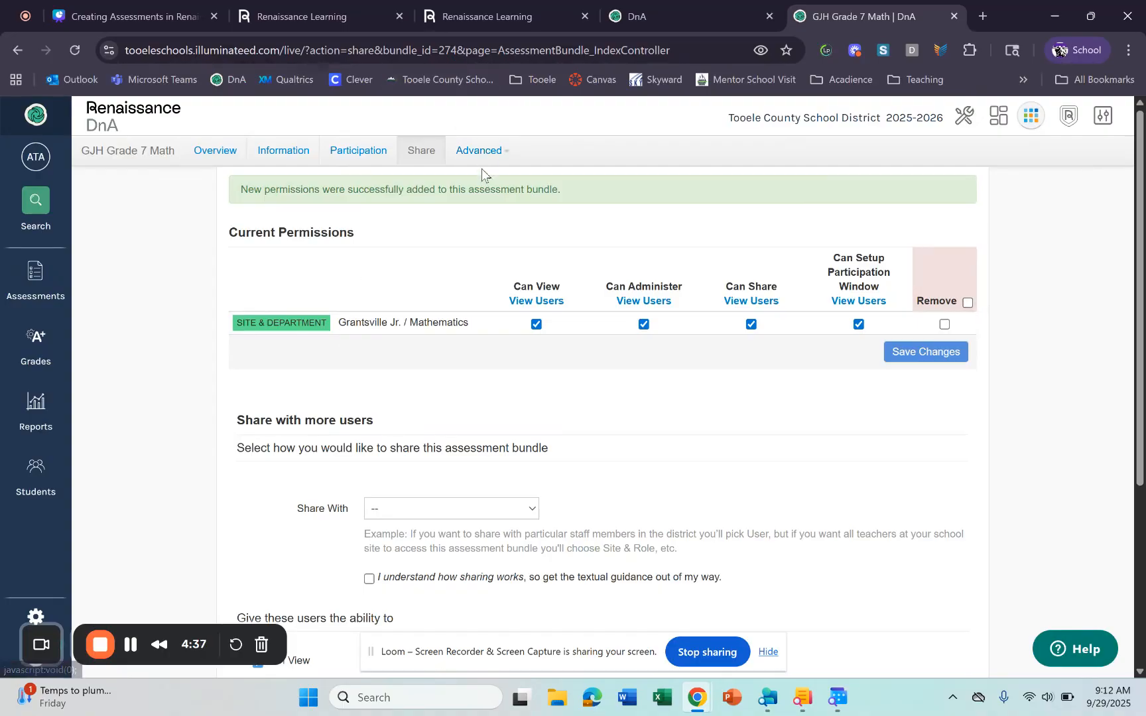
click(482, 163)
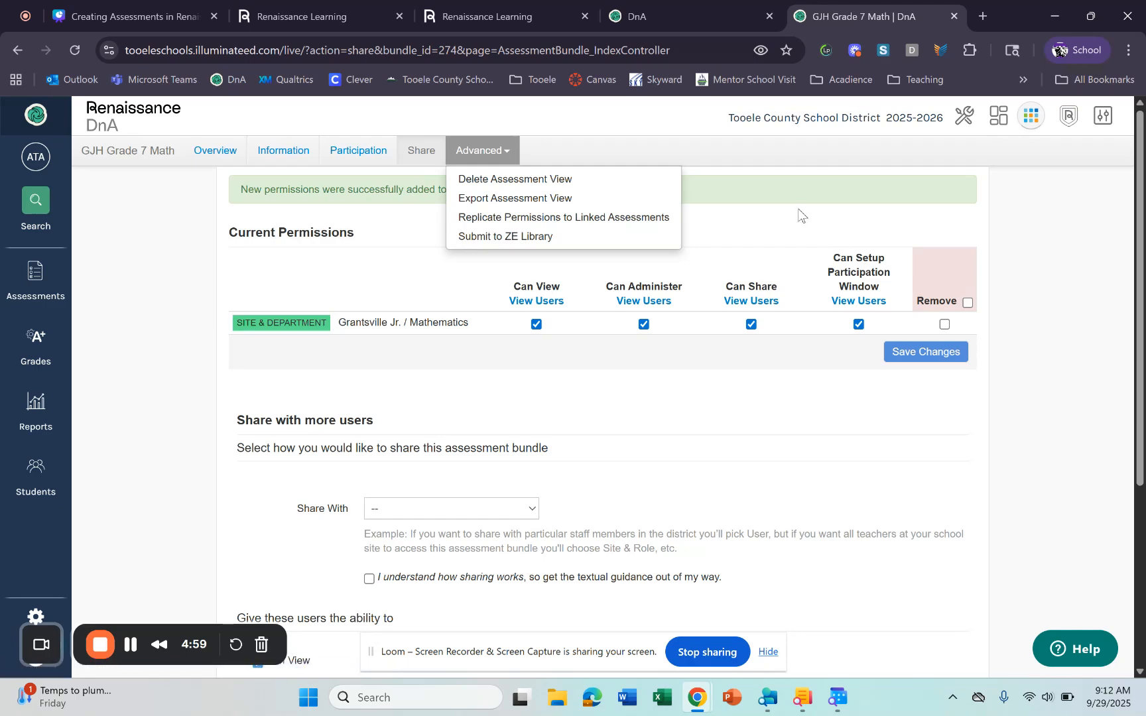
click(786, 243)
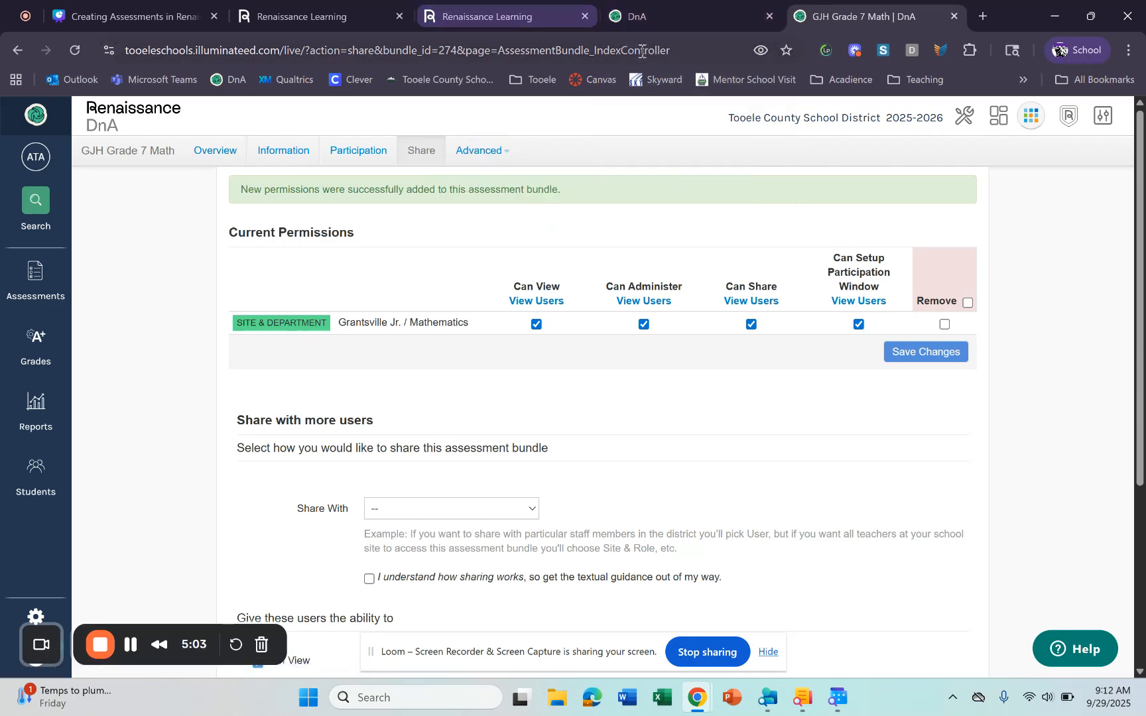
- Go to the GJH Grade 7 Math Overview page and copy its URL from the address bar
click(202, 151)
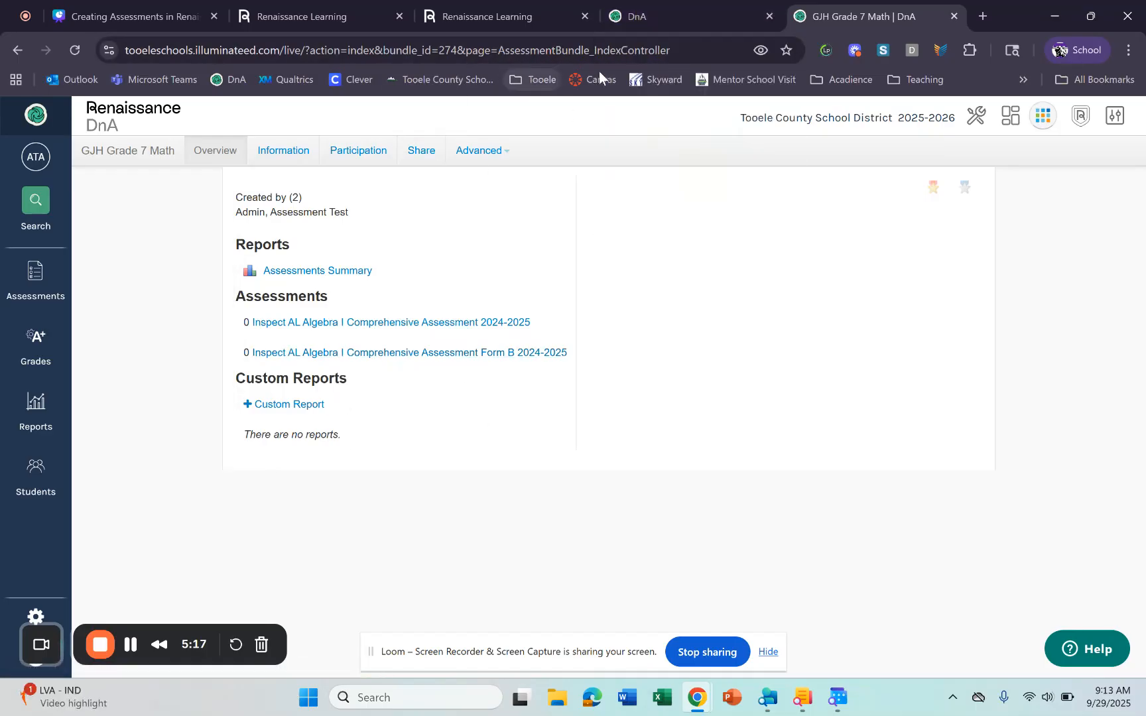
click(645, 56)
right_click(647, 57)
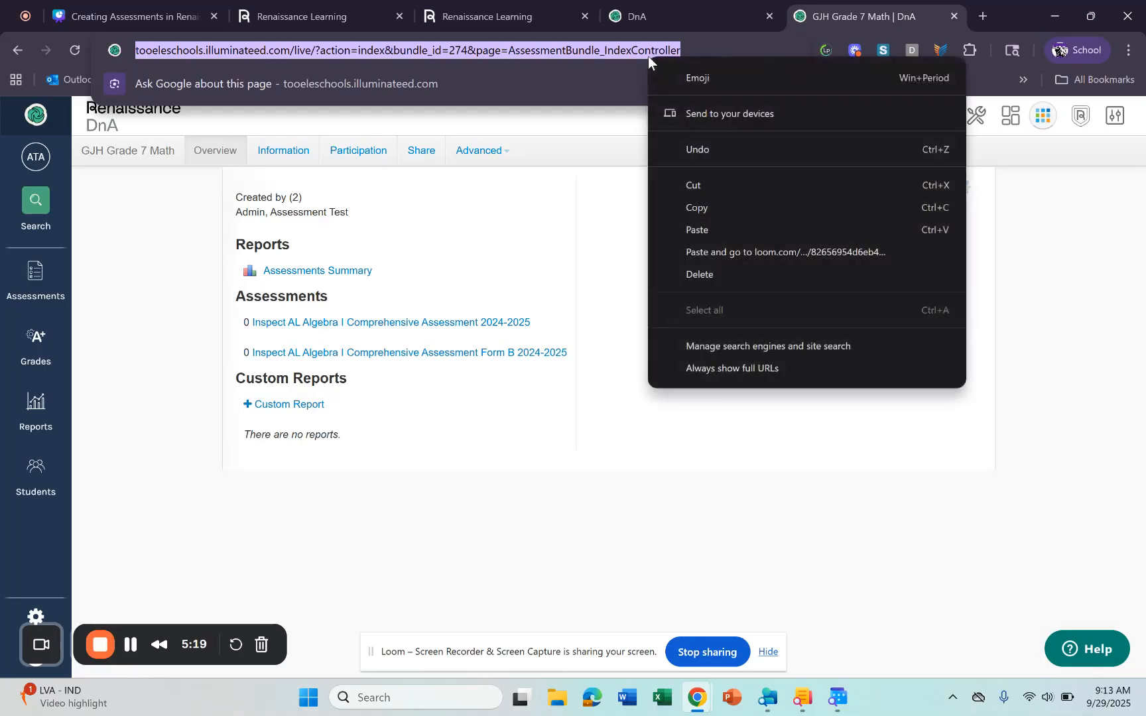
click(716, 208)
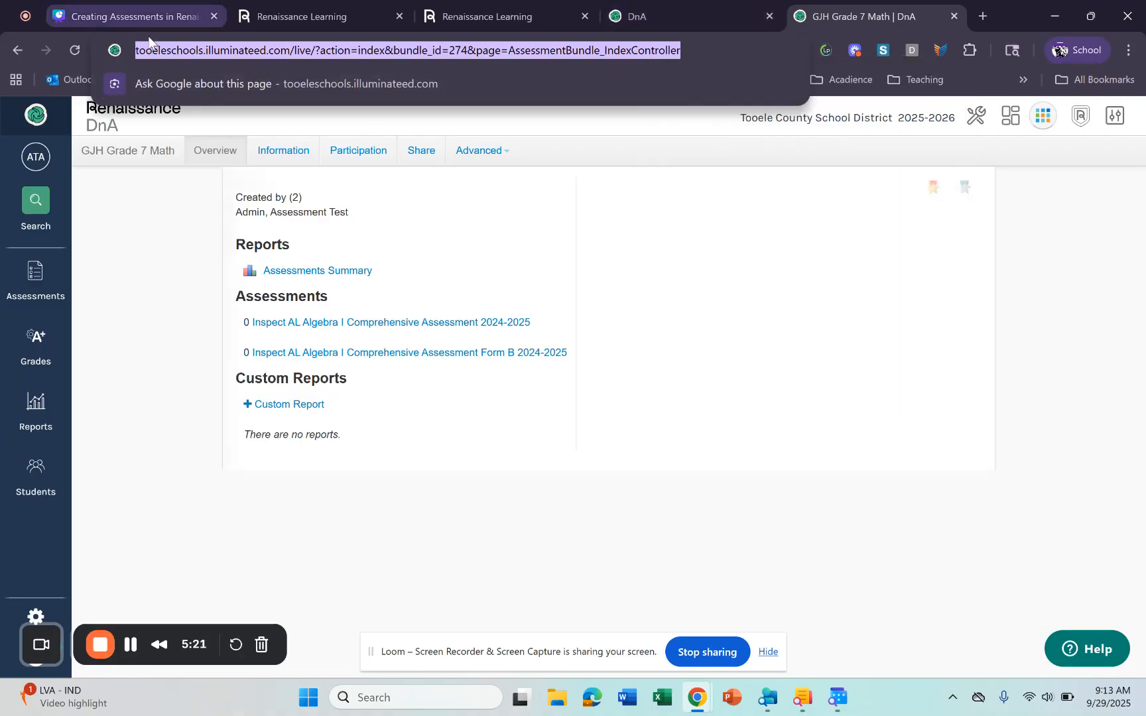
- On the home dashboard, edit the layout, add a new tile and title it 'Grade 7 MAth'
click(25, 114)
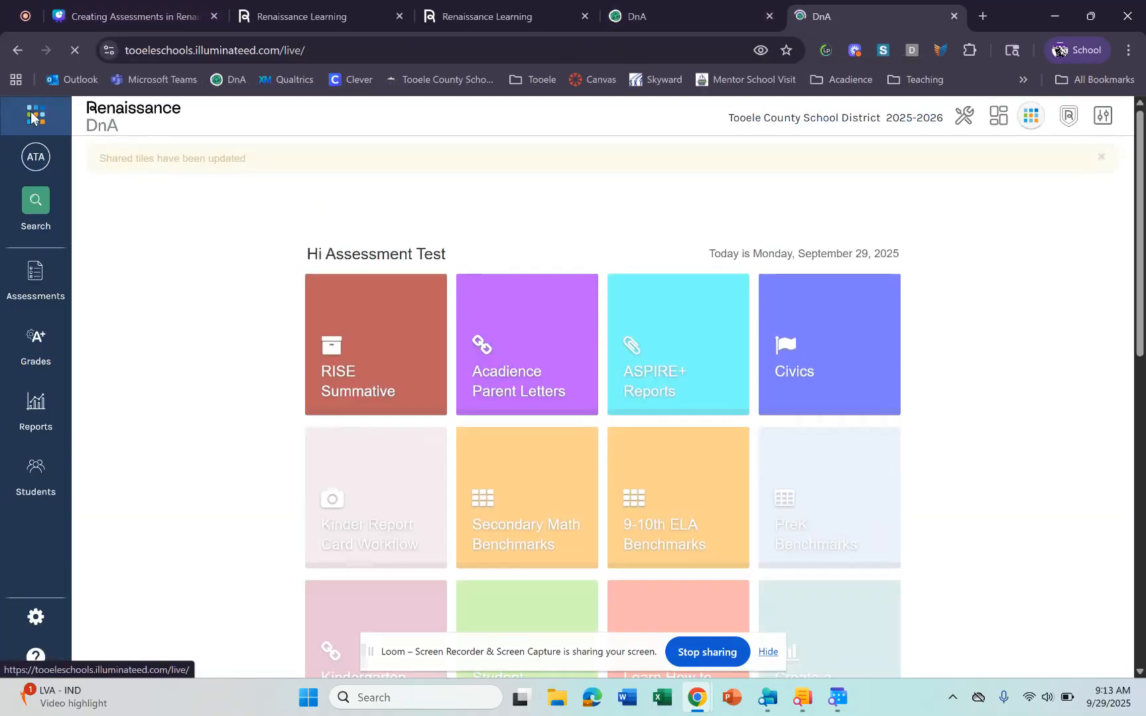
scroll(676, 458, down, 10)
scroll(677, 458, down, 1)
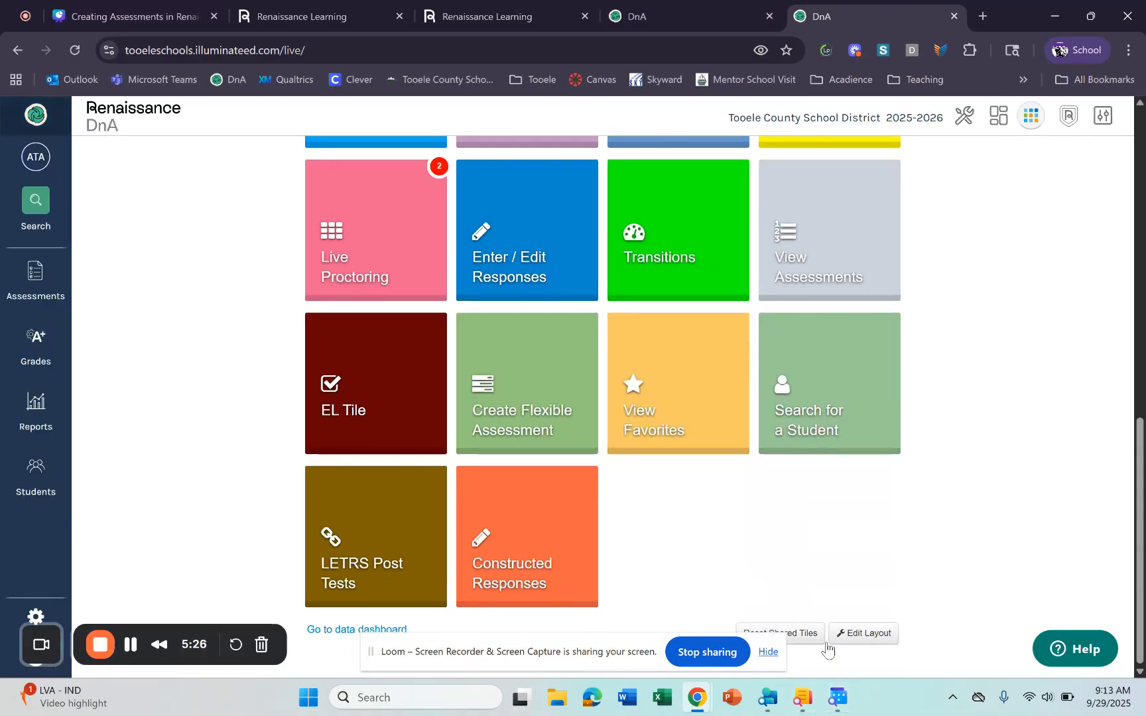
click(863, 633)
click(668, 491)
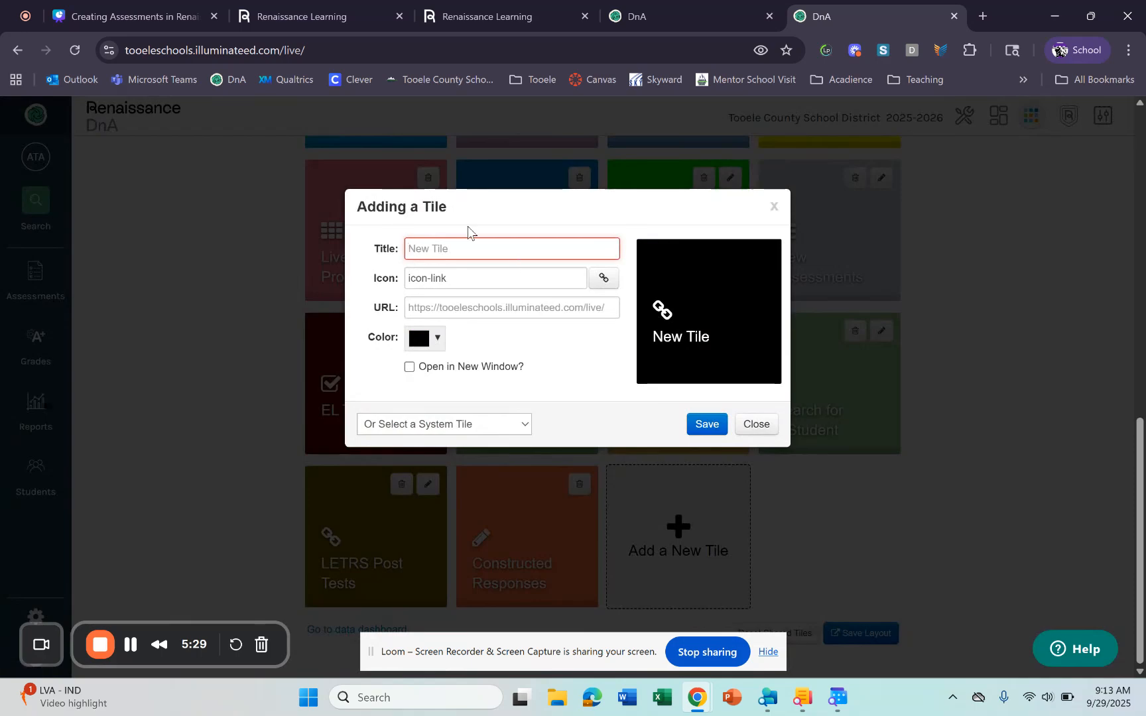
click(467, 251)
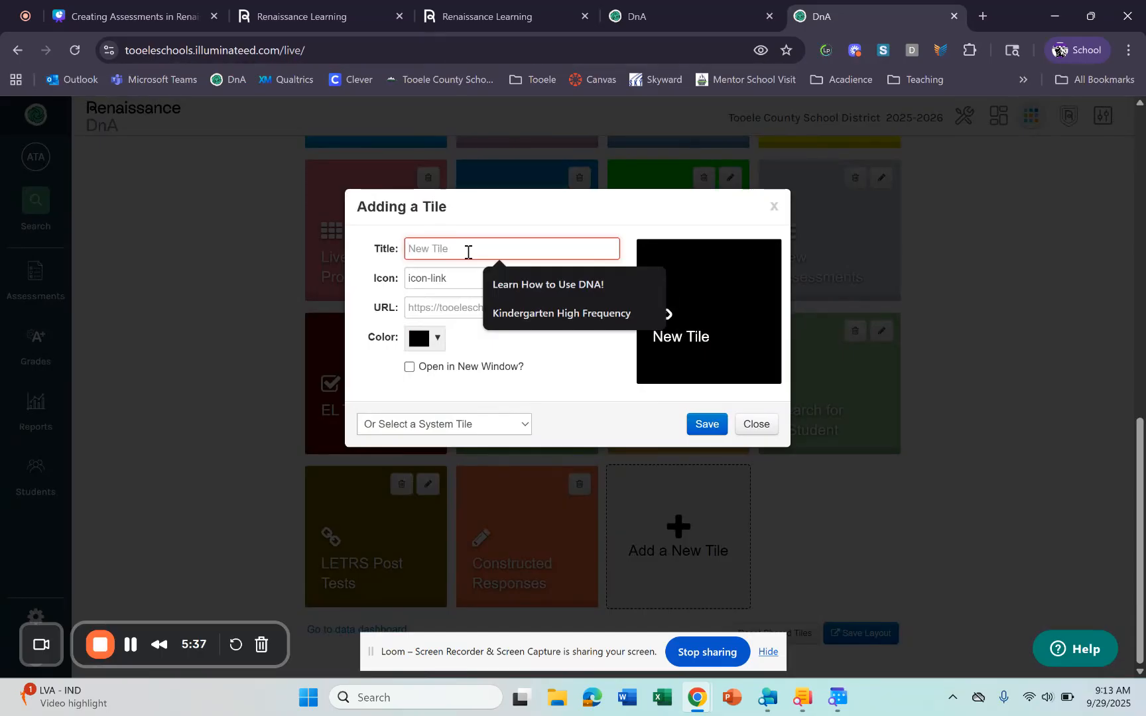
text(Grade 7)
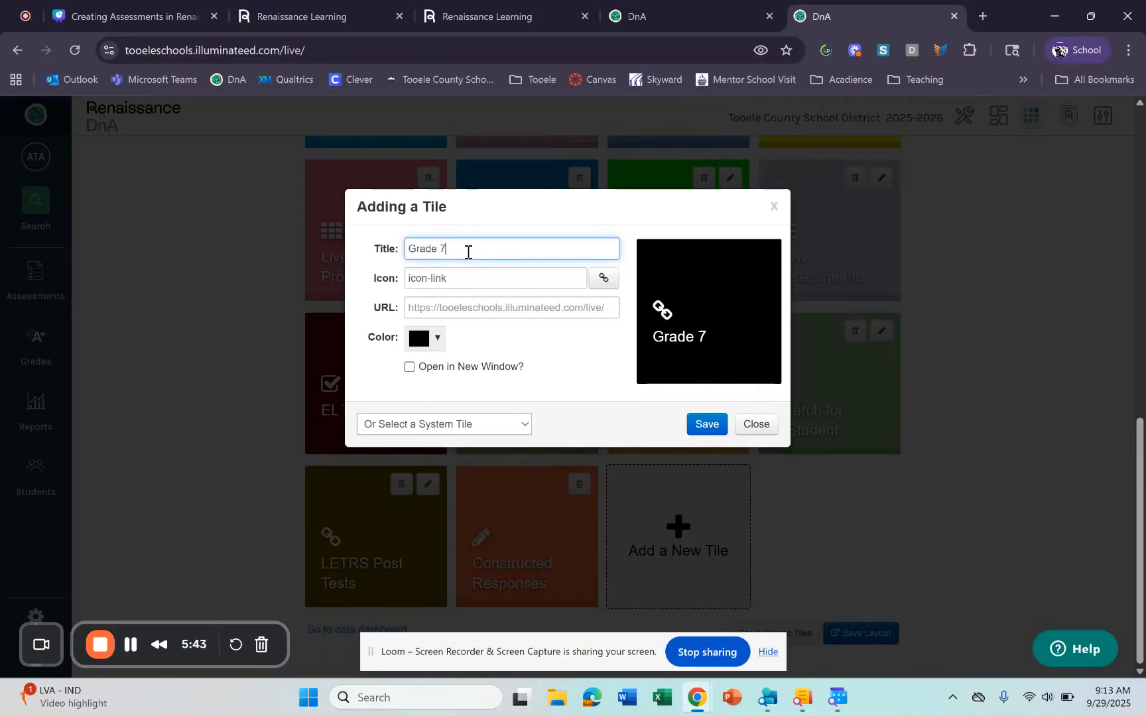
text( MAth)
- Give the tile the credit-card icon
click(603, 279)
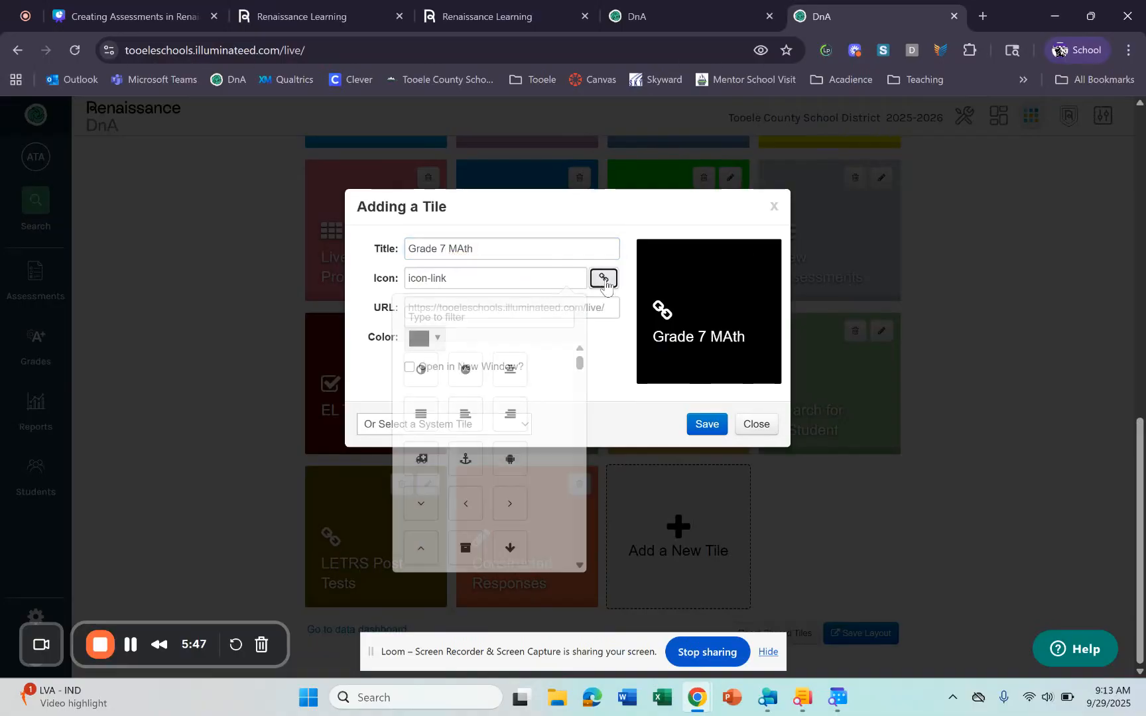
scroll(504, 510, down, 10)
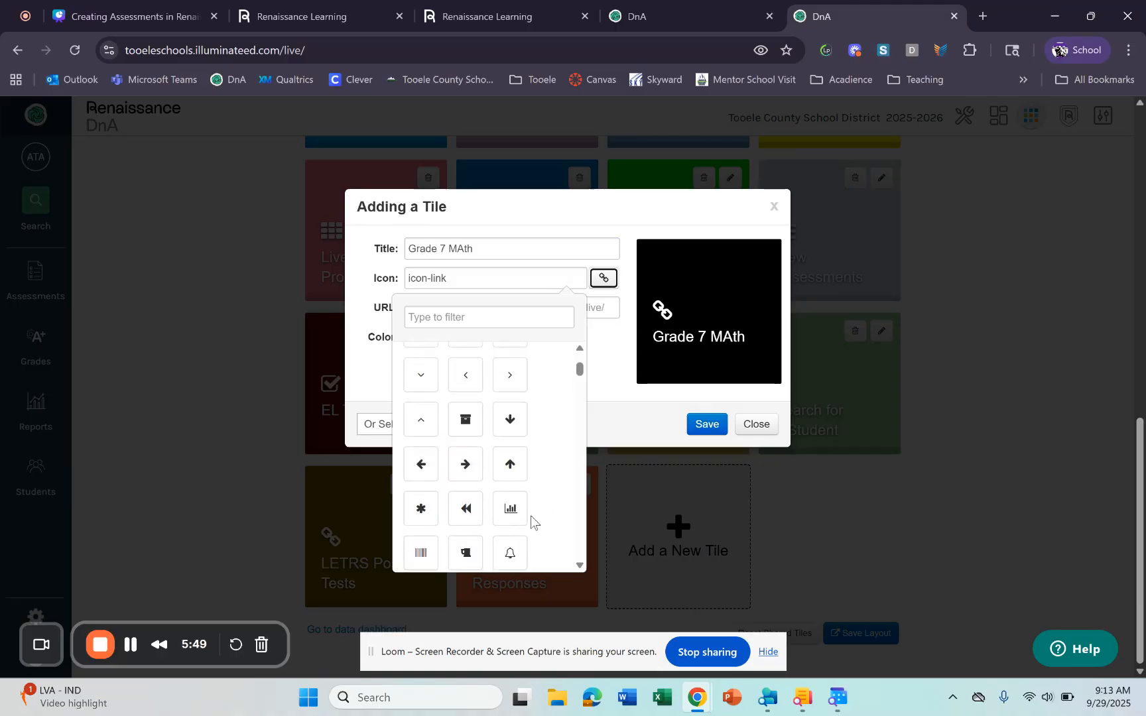
scroll(415, 451, down, 2)
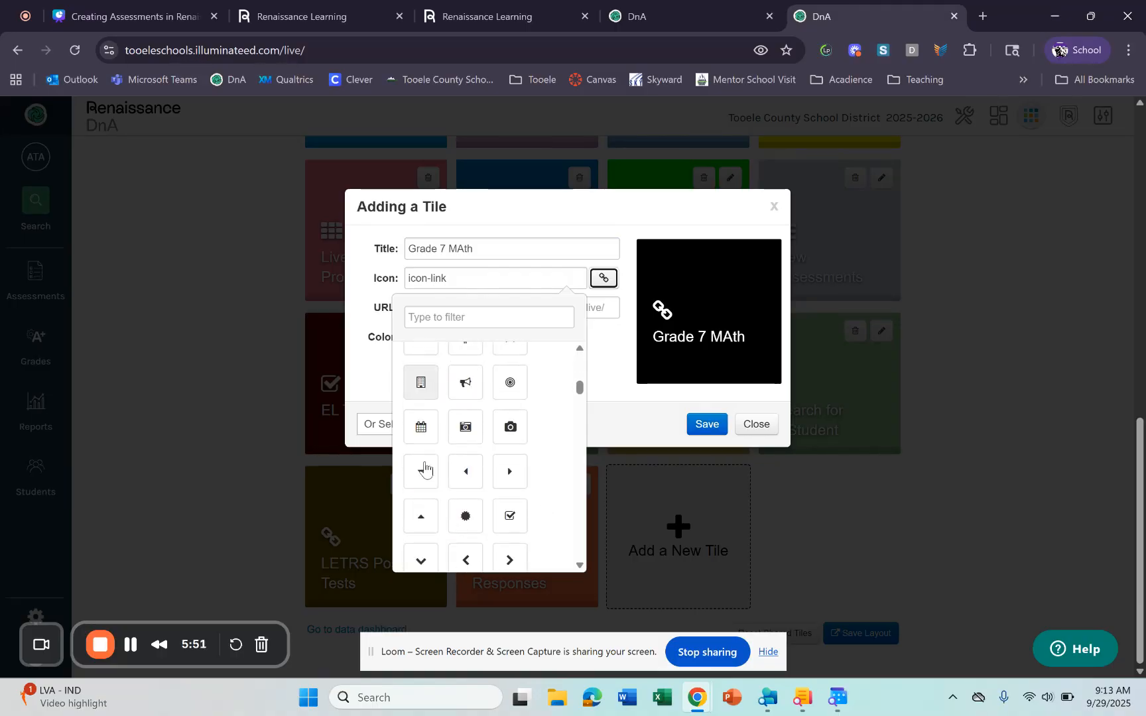
scroll(459, 443, down, 2)
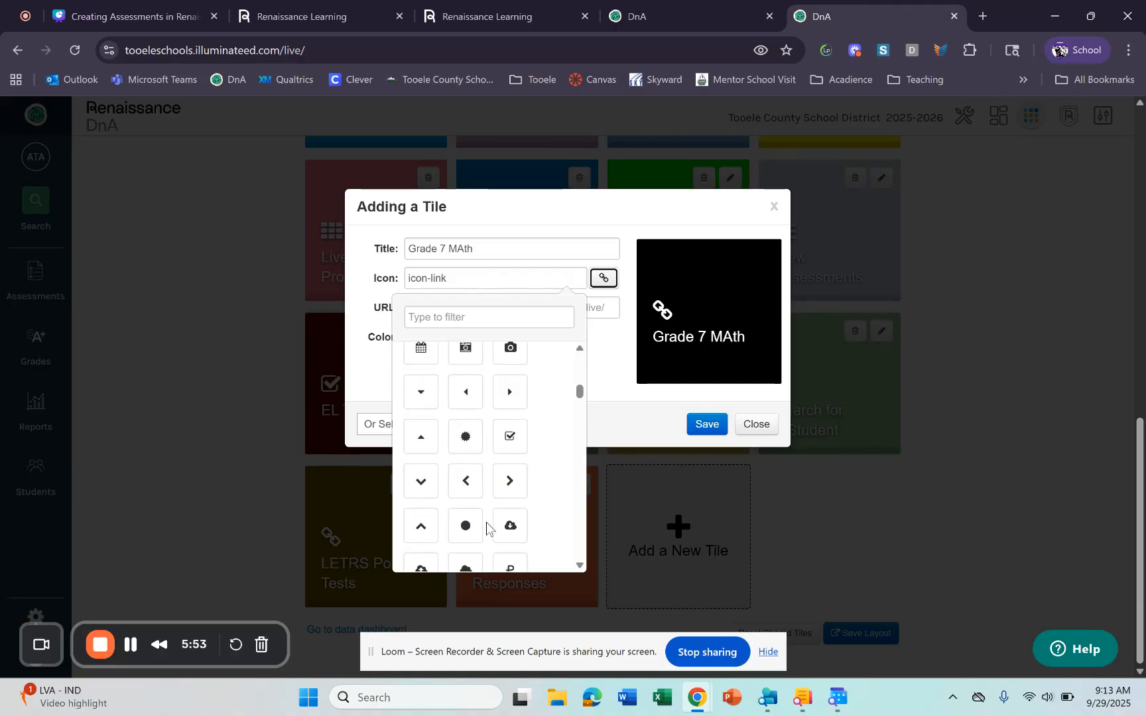
scroll(431, 530, down, 4)
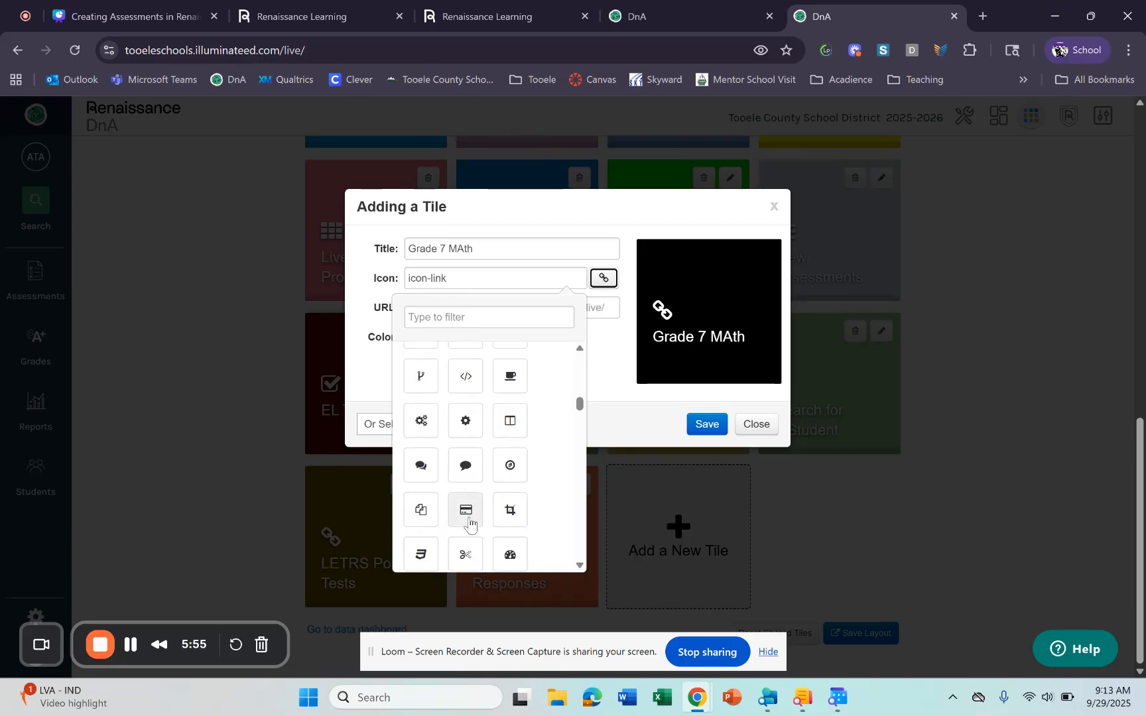
click(465, 511)
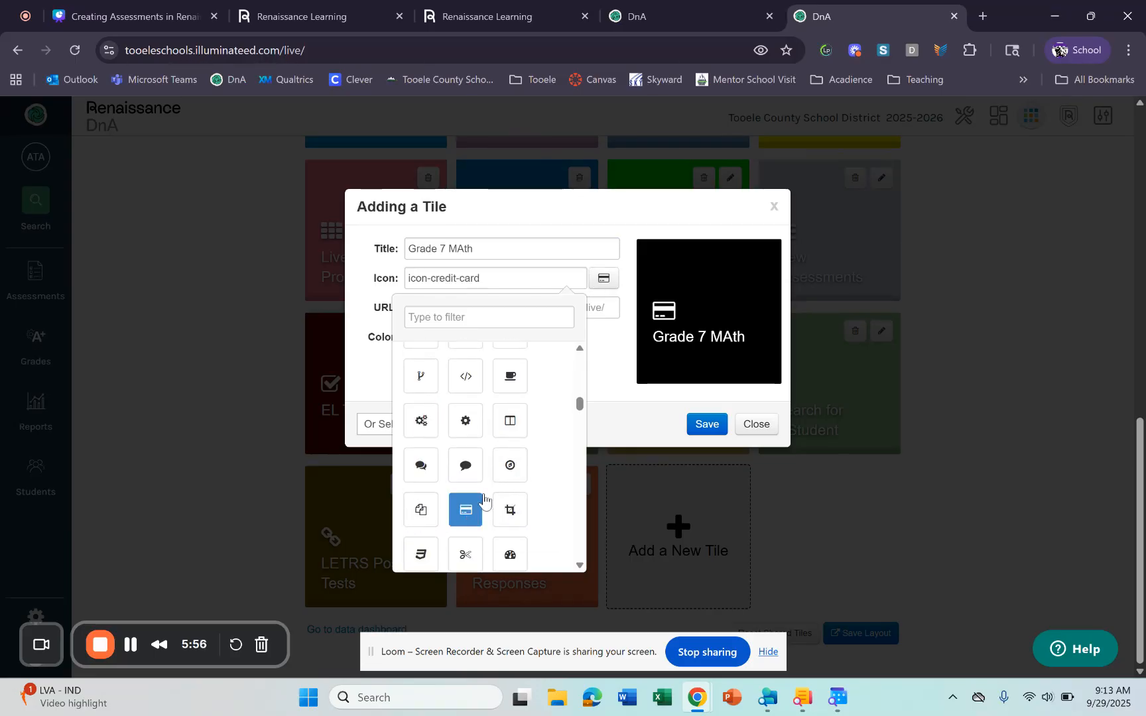
click(617, 366)
- Make the tile open in a new window, paste the overview link as its URL, and colour it pink #ead1dc
click(568, 307)
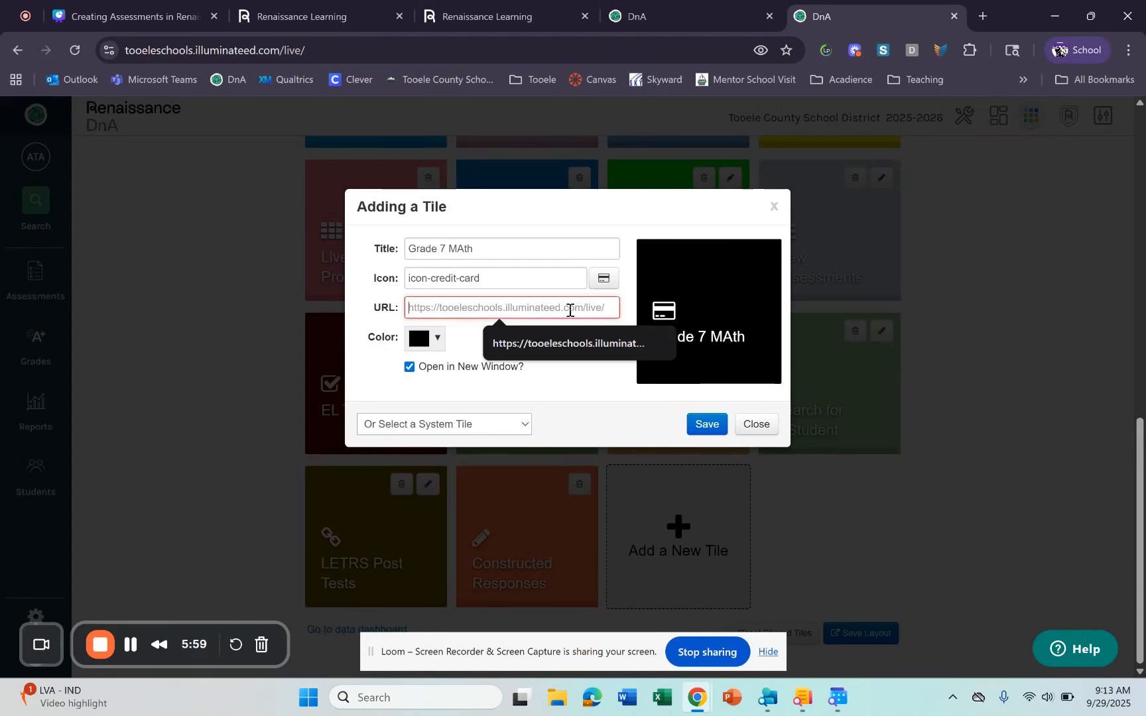
right_click(569, 312)
click(596, 497)
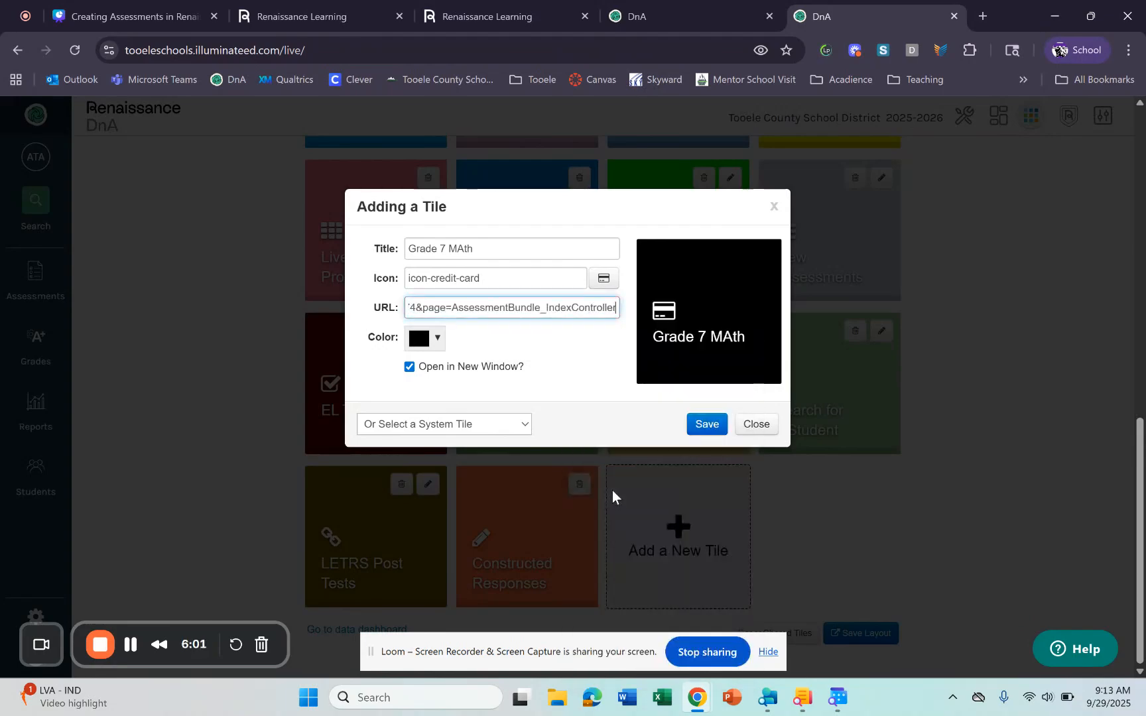
click(433, 345)
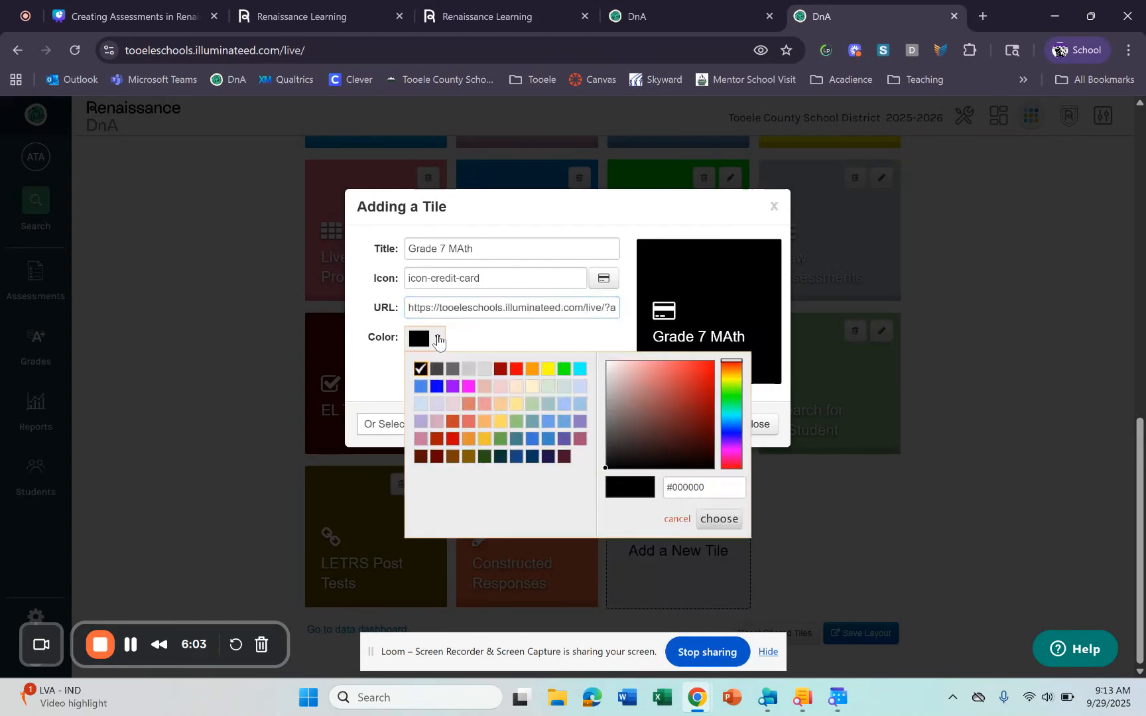
click(453, 404)
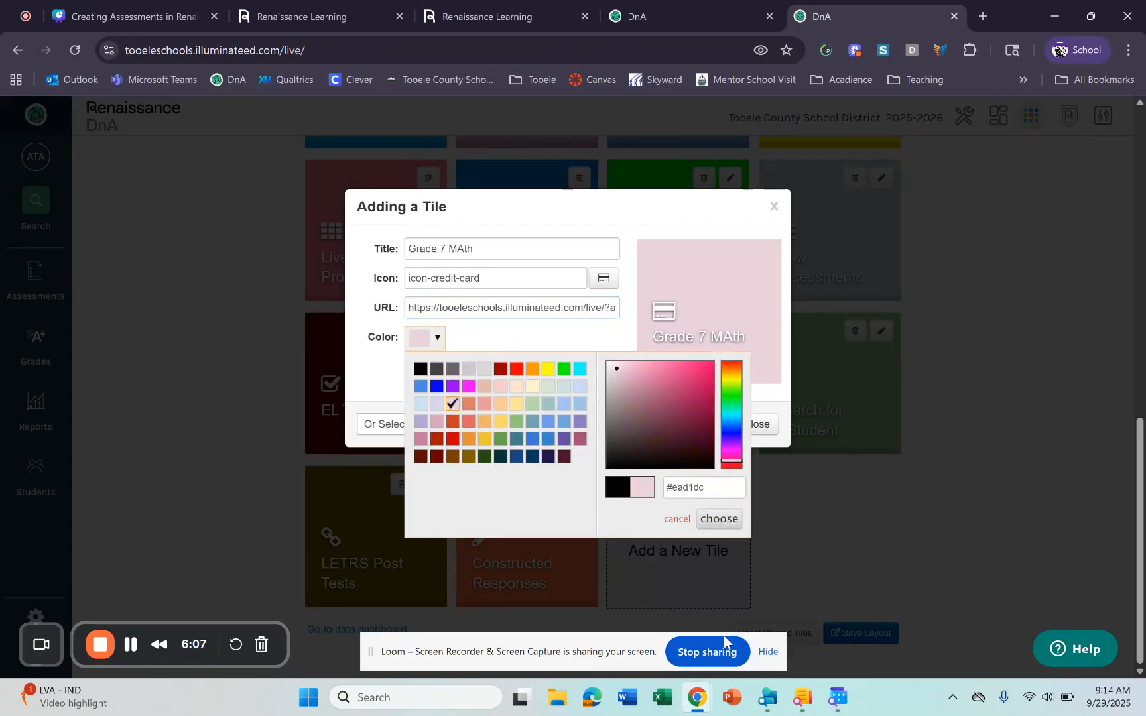
click(714, 520)
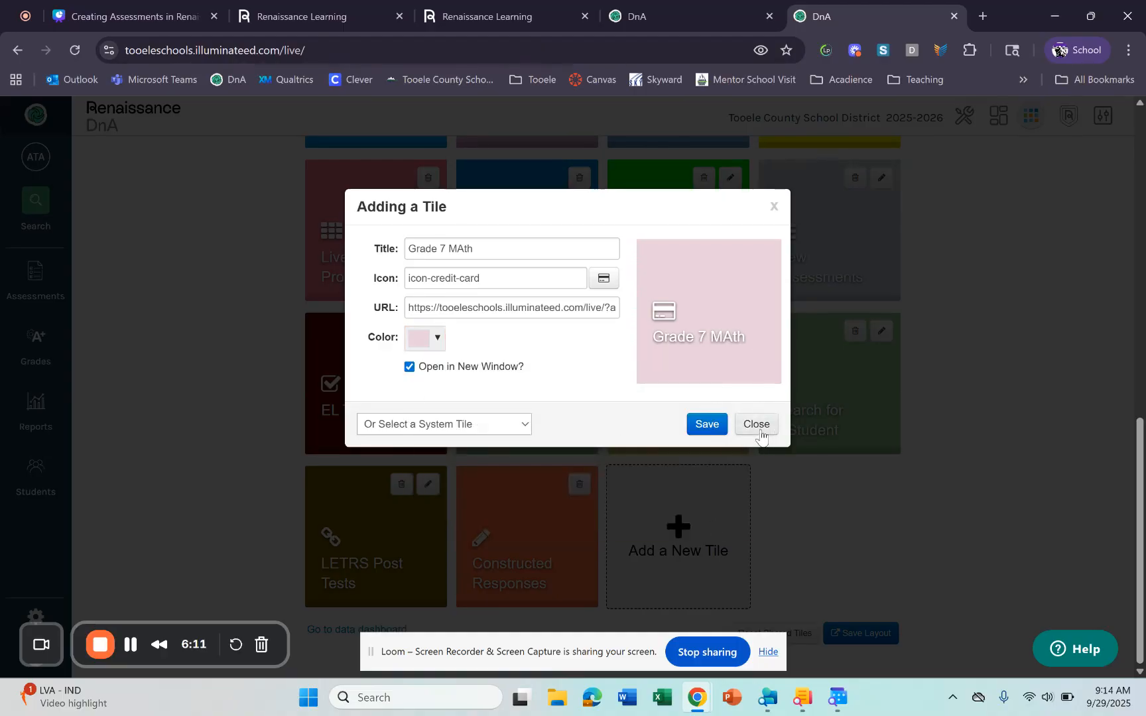
- Save the pink 'Grade 7 MAth' tile and drag it into place on the dashboard
click(719, 430)
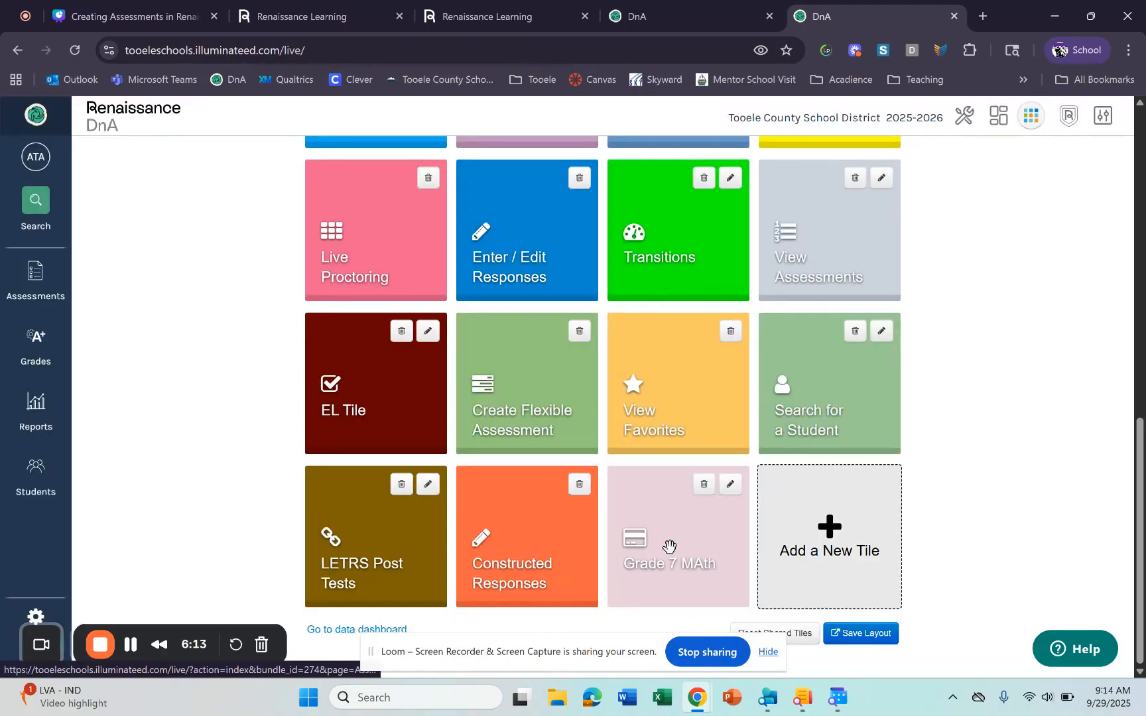
drag(676, 539, 739, 584)
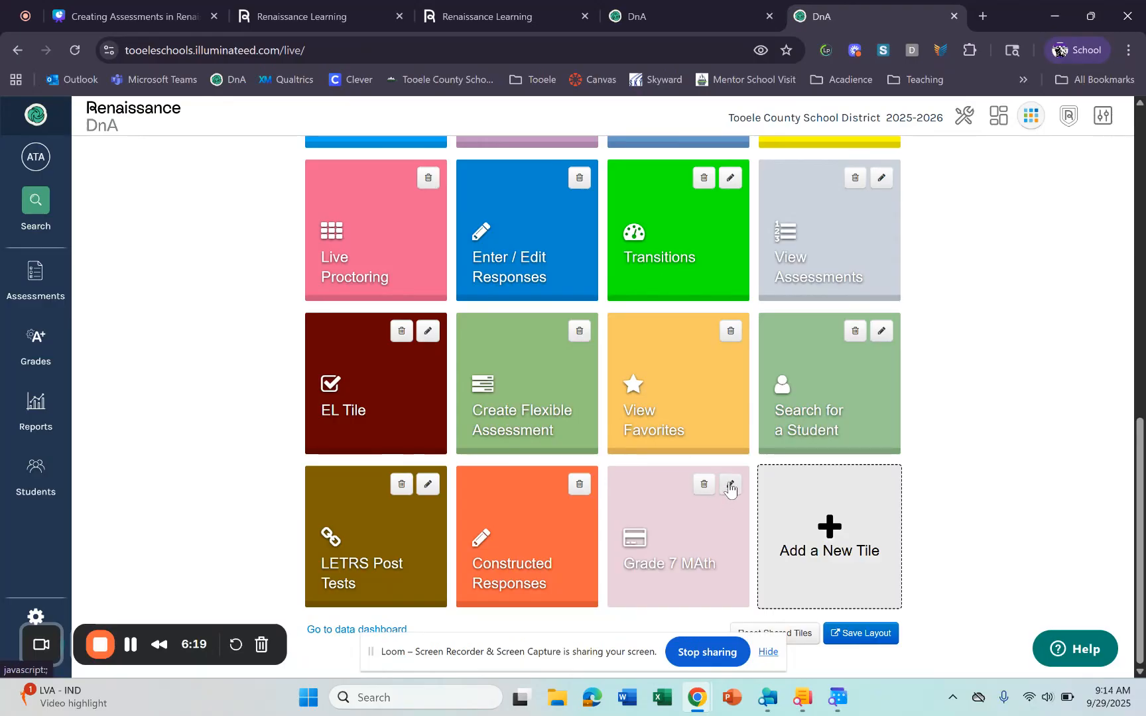